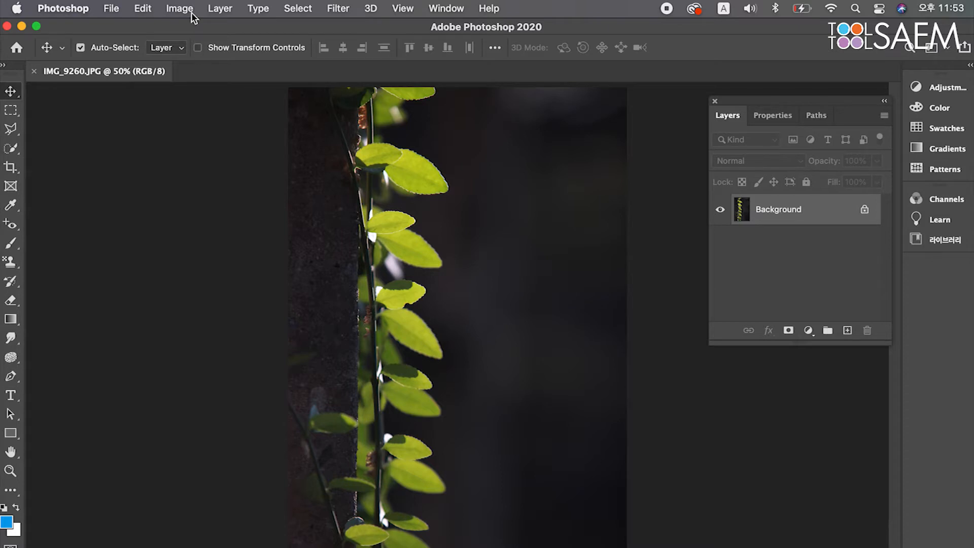
- Brighten the Background directly with a Curves adjustment, raising a midtone point to input 103, output 150
{"action": "left_click", "coordinate": [192, 15]}
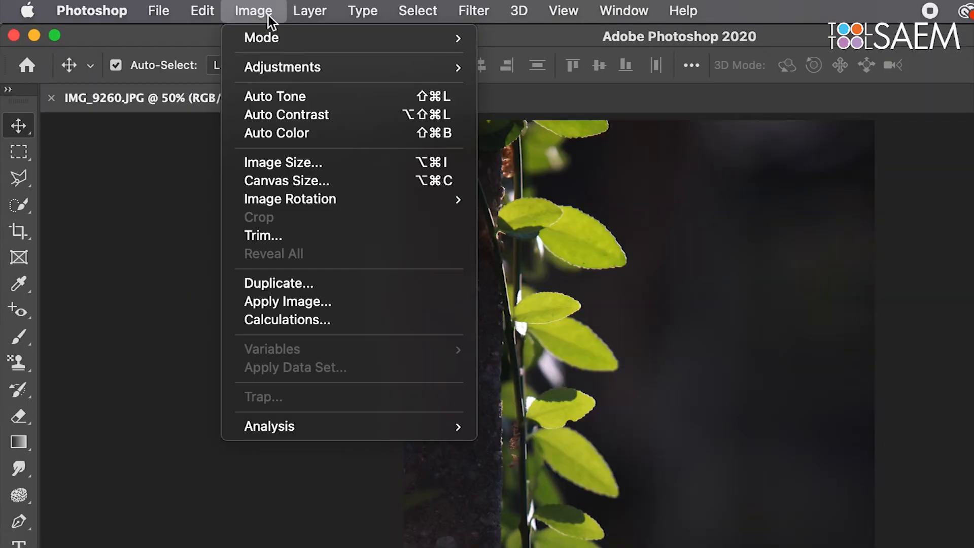
{"action": "mouse_move", "coordinate": [278, 70]}
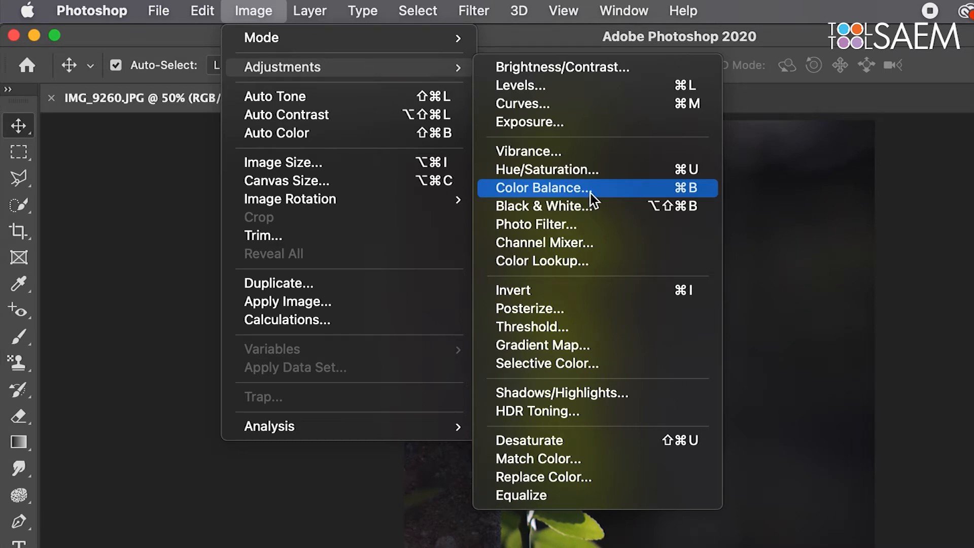
{"action": "left_click", "coordinate": [586, 107]}
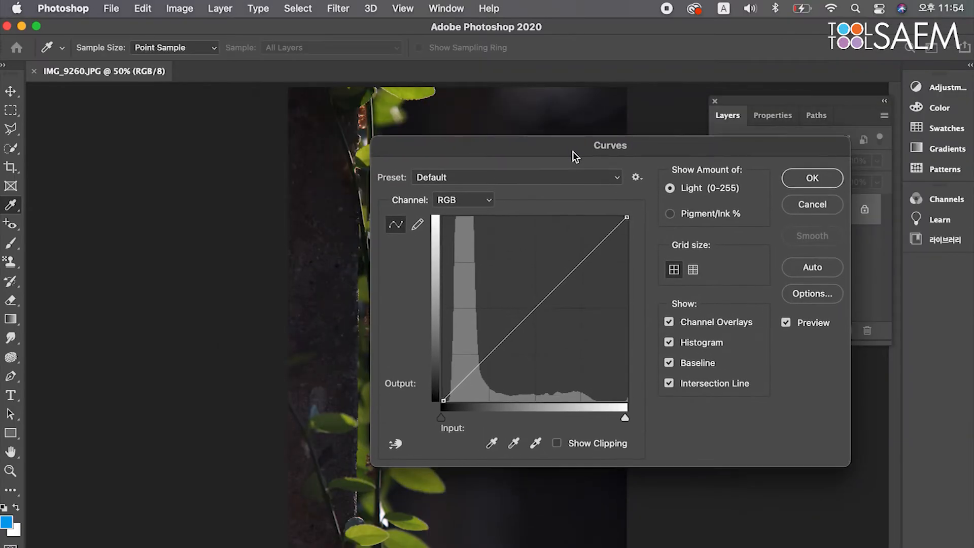
{"action": "left_click_drag", "start_coordinate": [573, 151], "coordinate": [559, 209]}
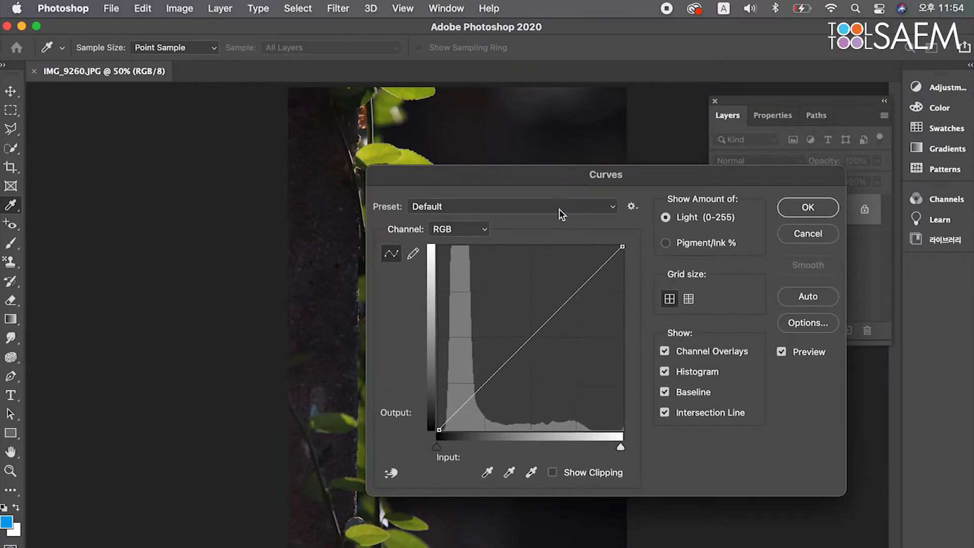
{"action": "left_click_drag", "start_coordinate": [530, 346], "coordinate": [518, 325]}
{"action": "left_click_drag", "start_coordinate": [515, 179], "coordinate": [708, 197]}
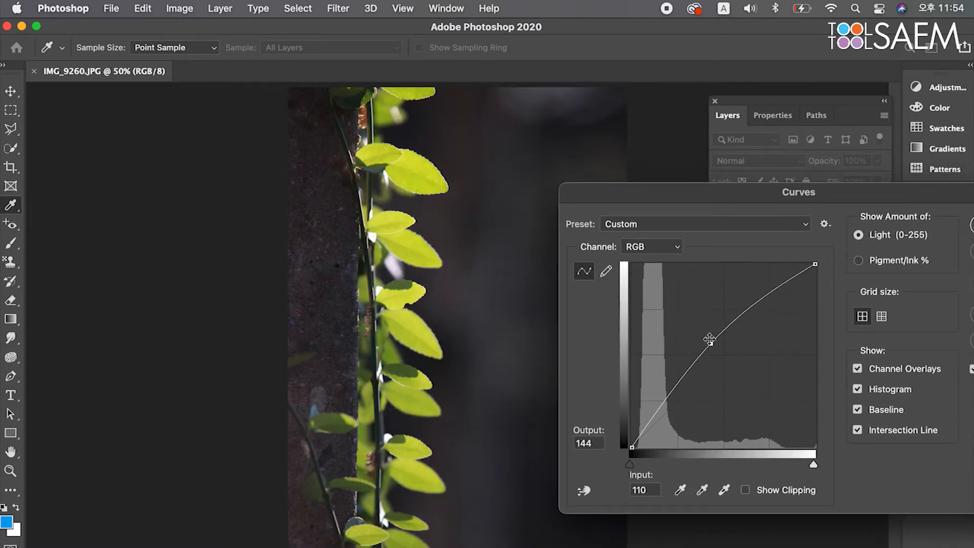
{"action": "left_click_drag", "start_coordinate": [711, 343], "coordinate": [706, 338]}
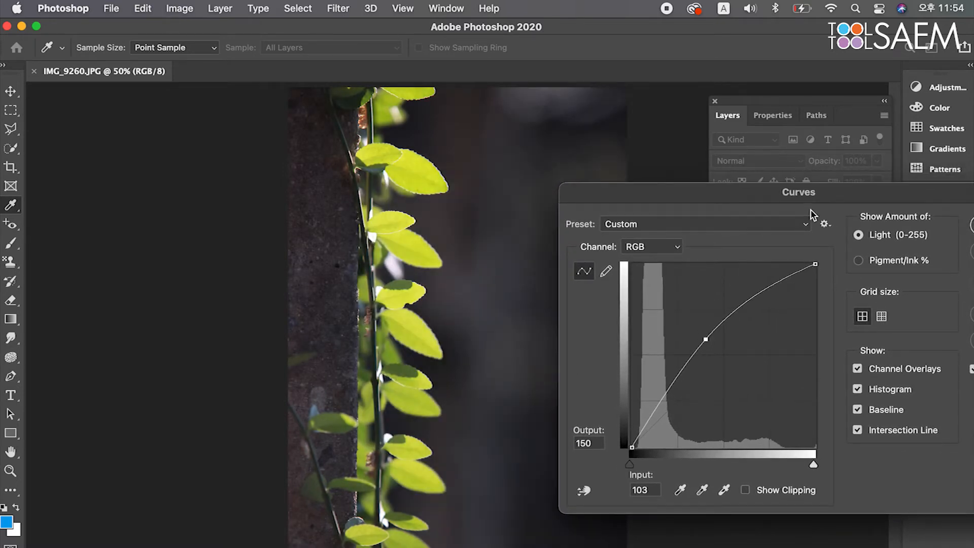
{"action": "left_click_drag", "start_coordinate": [821, 199], "coordinate": [687, 281]}
{"action": "left_click", "coordinate": [876, 302]}
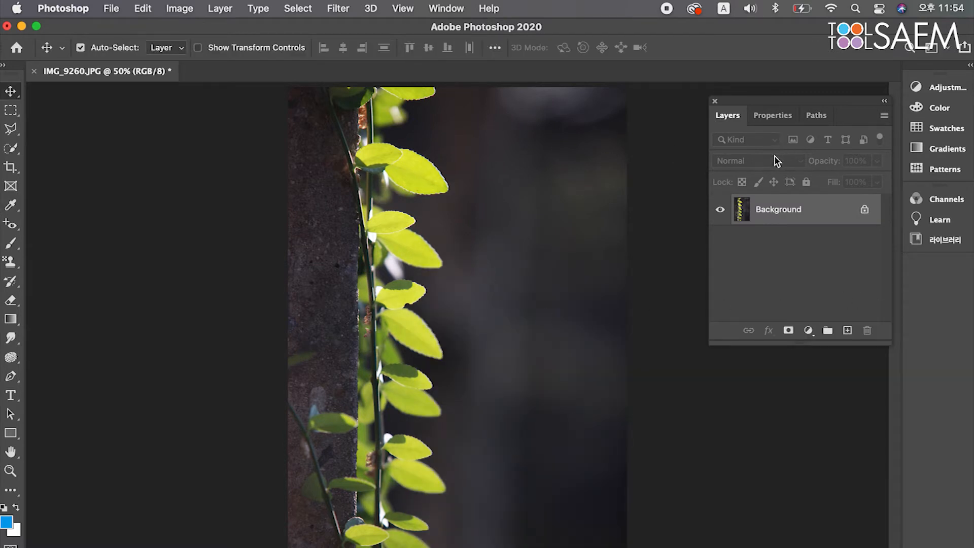
- Undo the Curves adjustment, redo it to compare the photo, and undo it again
{"action": "key", "text": "z"}
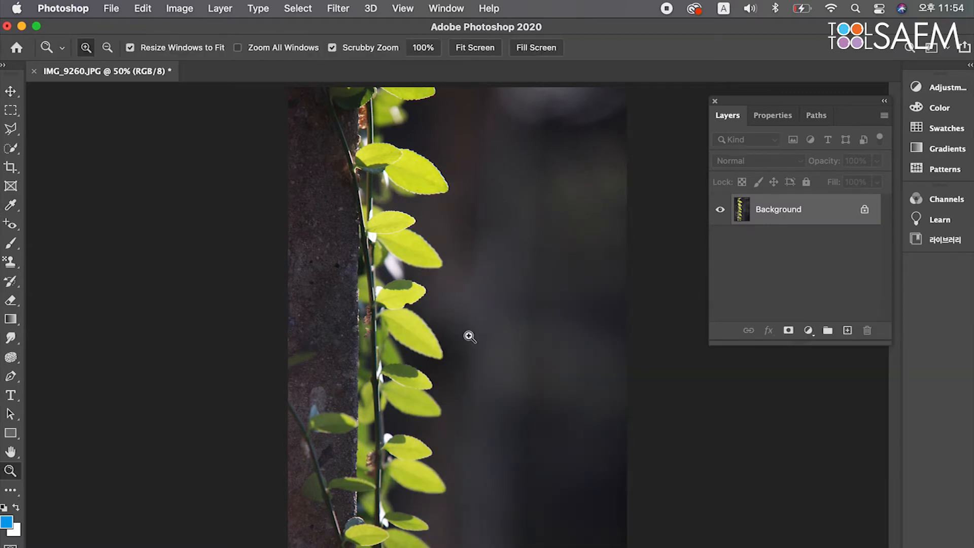
{"action": "key", "text": "super+z"}
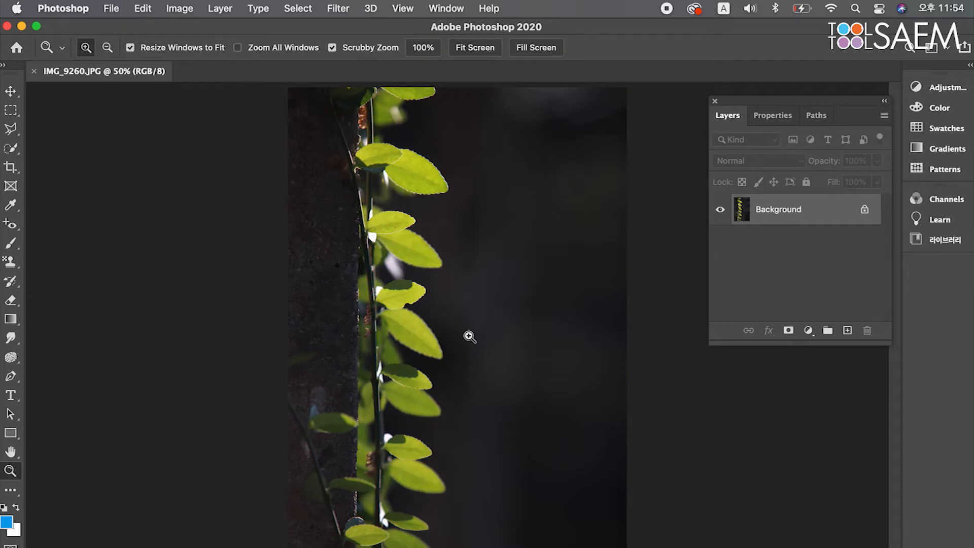
{"action": "key", "text": "super+shift+z"}
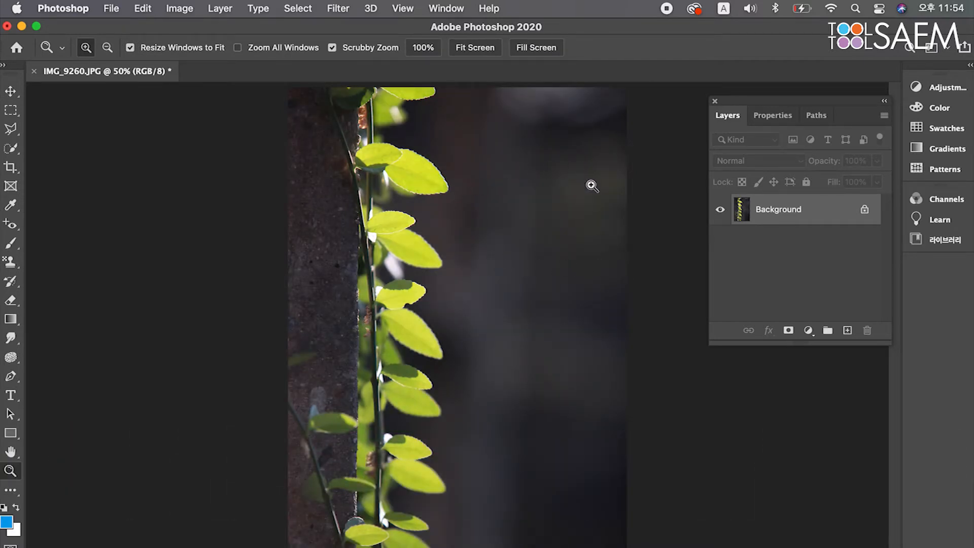
{"action": "key", "text": "super+z"}
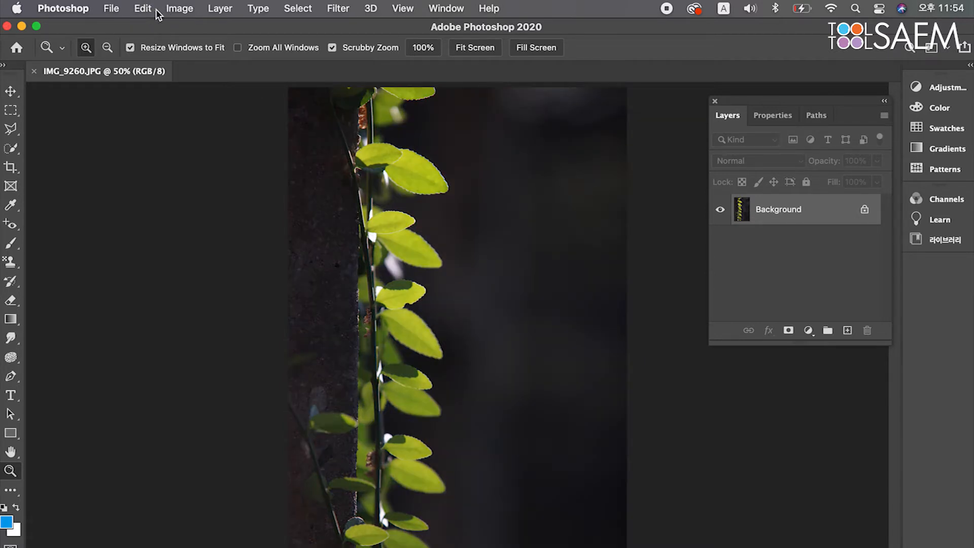
{"action": "left_click", "coordinate": [180, 9]}
{"action": "mouse_move", "coordinate": [203, 49]}
{"action": "left_click", "coordinate": [409, 77]}
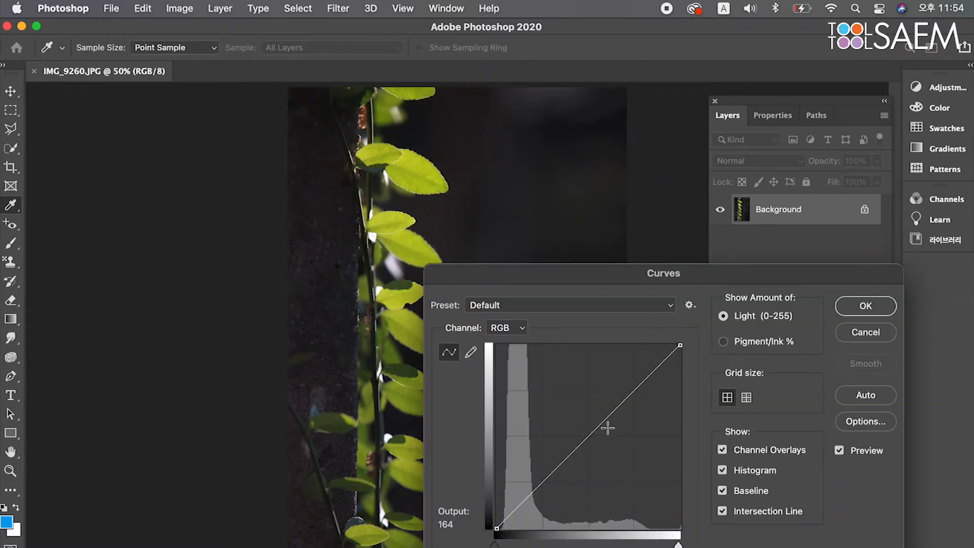
{"action": "left_click_drag", "start_coordinate": [585, 440], "coordinate": [577, 425]}
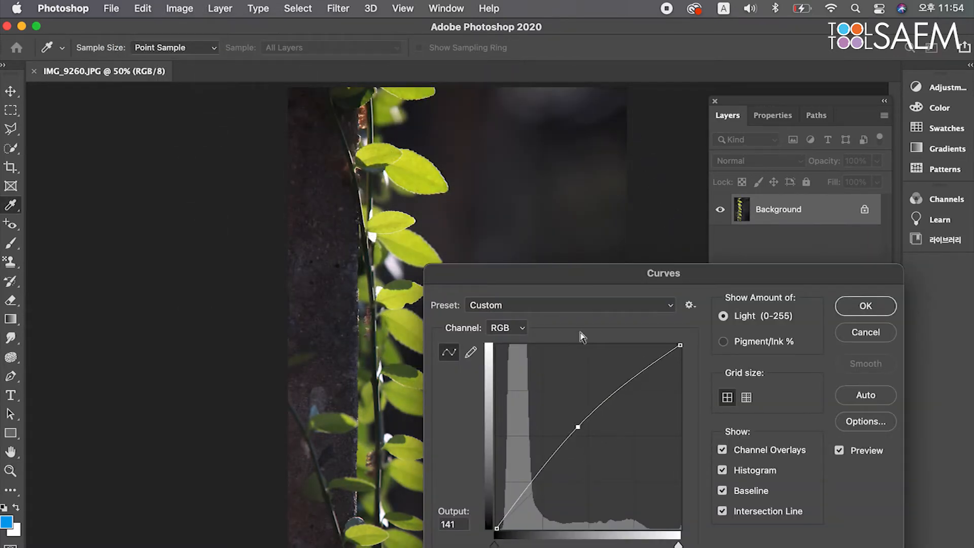
{"action": "left_click", "coordinate": [858, 333]}
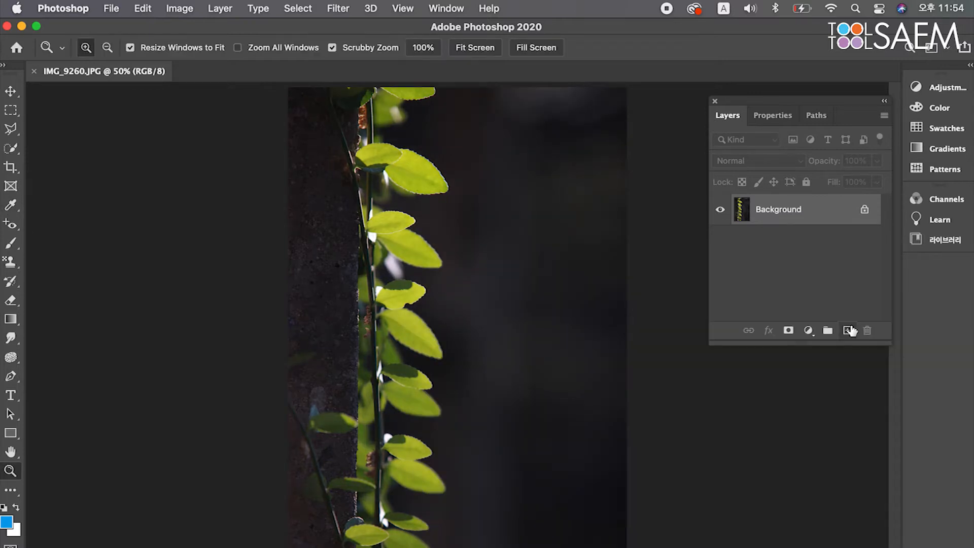
- Add a Curves adjustment layer above the Background
{"action": "left_click", "coordinate": [809, 330]}
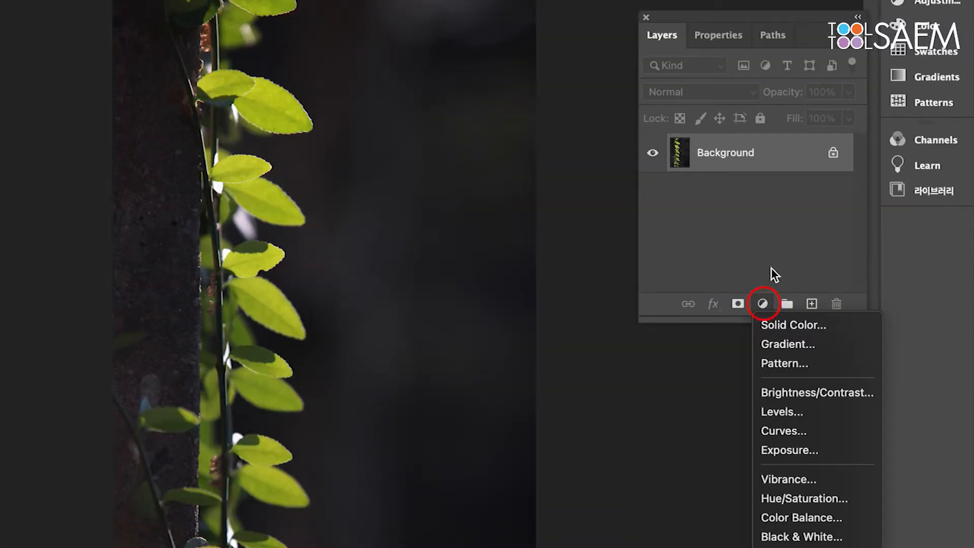
{"action": "left_click", "coordinate": [764, 305]}
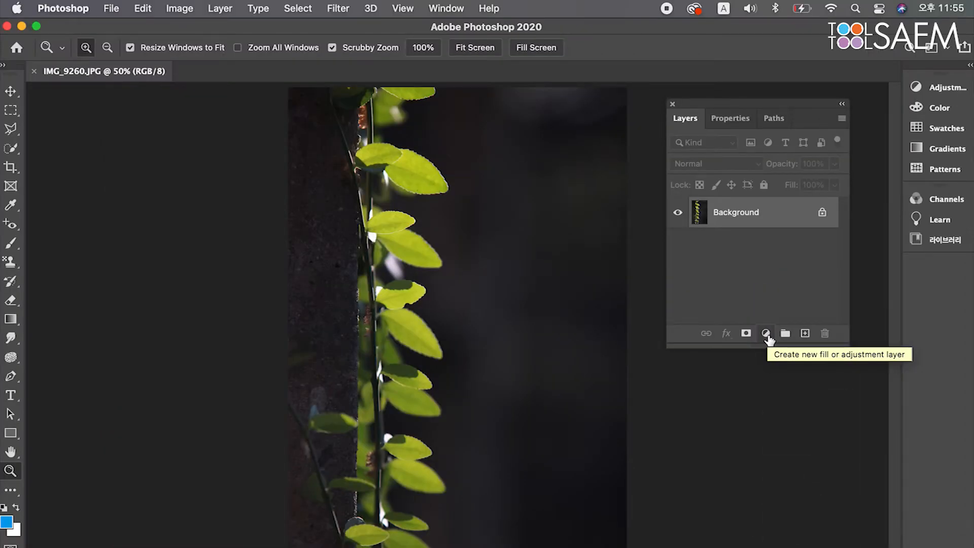
{"action": "left_click", "coordinate": [766, 334]}
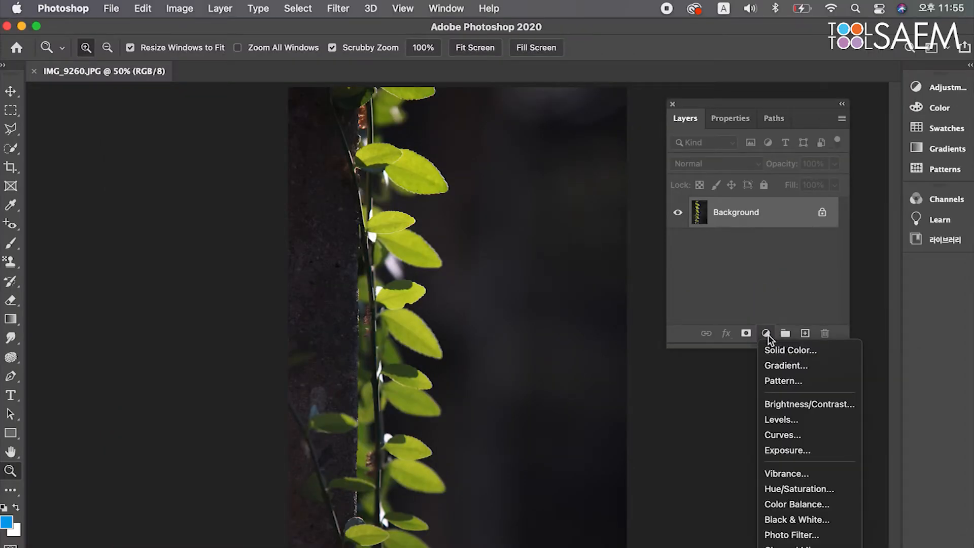
{"action": "left_click", "coordinate": [786, 436]}
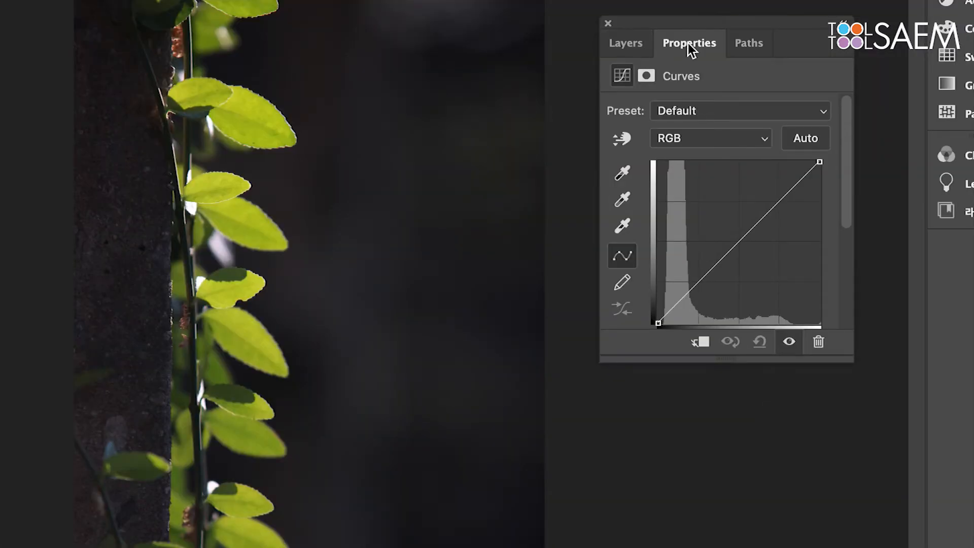
- Detach Properties from its group and arrange it beside Layers so the curve and layer stack are both visible
{"action": "left_click_drag", "start_coordinate": [693, 45], "coordinate": [497, 64]}
{"action": "left_click", "coordinate": [716, 41]}
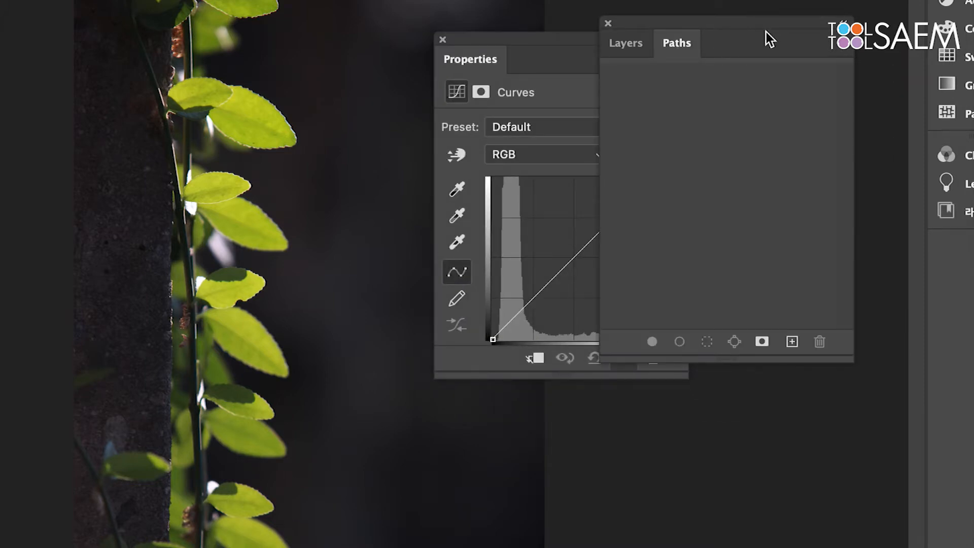
{"action": "left_click", "coordinate": [634, 42]}
{"action": "left_click_drag", "start_coordinate": [713, 24], "coordinate": [829, 47]}
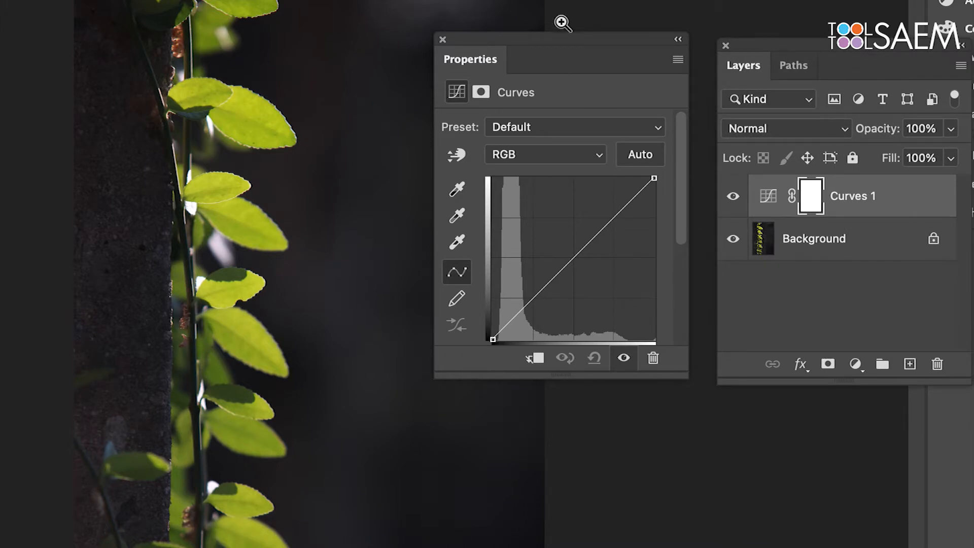
{"action": "left_click_drag", "start_coordinate": [566, 38], "coordinate": [572, 12]}
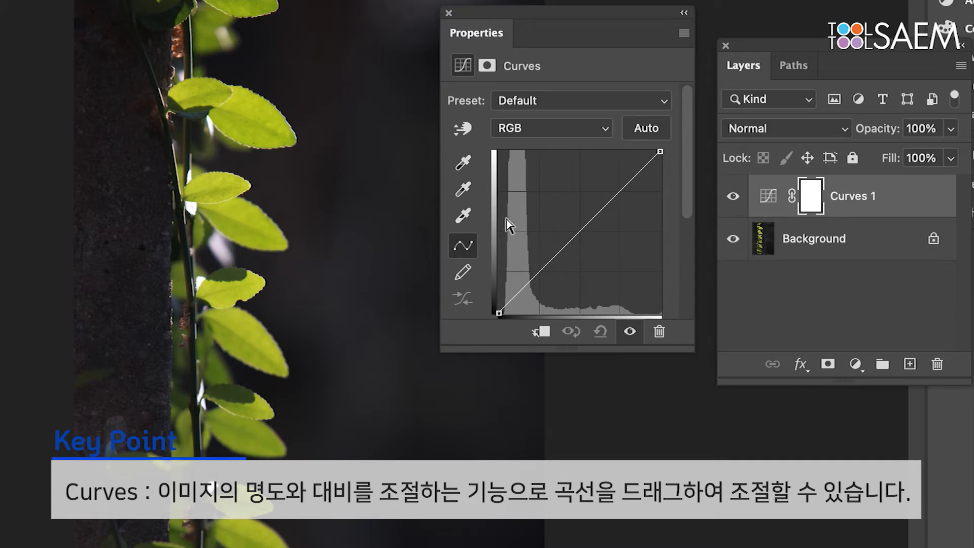
- In the Curves adjustment, pull the midtones of the Red and Green channel curves slightly down
{"action": "left_click", "coordinate": [538, 129]}
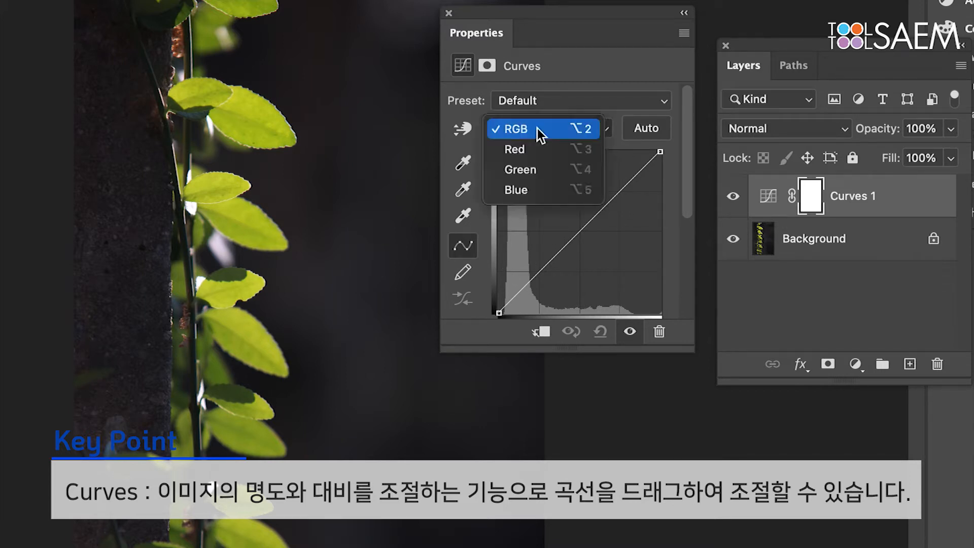
{"action": "left_click", "coordinate": [534, 160]}
{"action": "left_click", "coordinate": [600, 221]}
{"action": "left_click", "coordinate": [572, 130]}
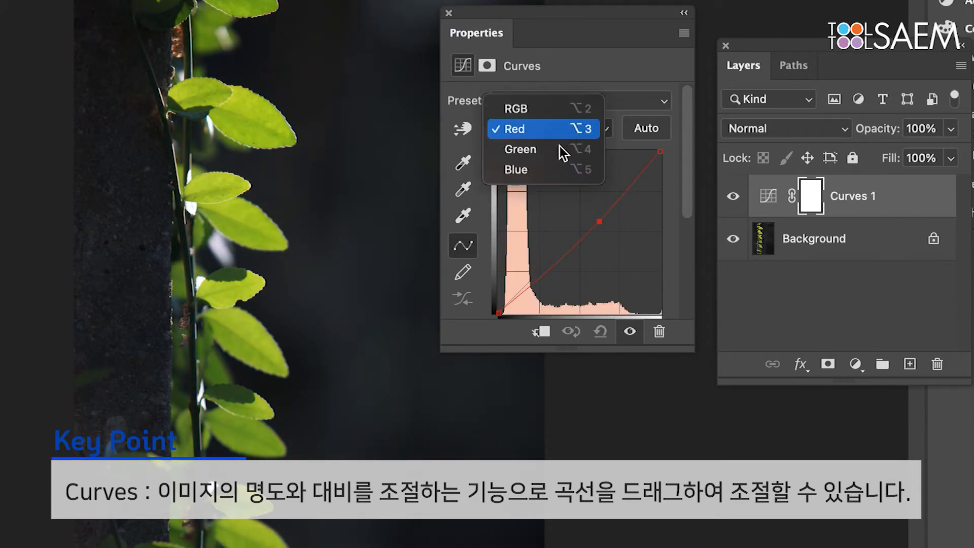
{"action": "left_click", "coordinate": [560, 150]}
{"action": "mouse_move", "coordinate": [592, 219]}
{"action": "left_mouse_down"}
{"action": "mouse_move", "coordinate": [585, 208]}
{"action": "mouse_move", "coordinate": [600, 223]}
{"action": "left_mouse_up"}
- Switch the Curves adjustment back to the RGB channel and raise its midtones to brighten the photo
{"action": "left_click", "coordinate": [581, 132]}
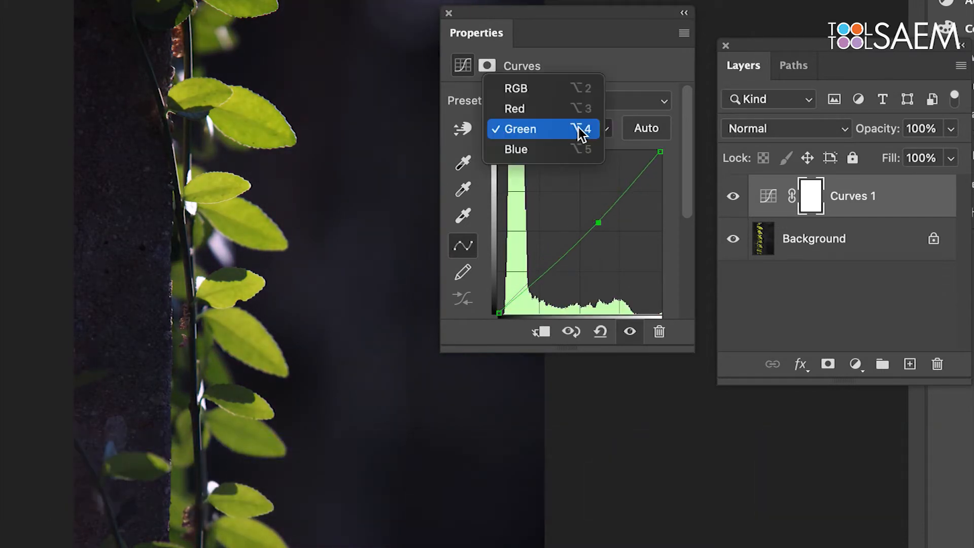
{"action": "left_click", "coordinate": [570, 150]}
{"action": "mouse_move", "coordinate": [580, 215]}
{"action": "left_mouse_down"}
{"action": "mouse_move", "coordinate": [603, 238]}
{"action": "mouse_move", "coordinate": [590, 223]}
{"action": "mouse_move", "coordinate": [583, 233]}
{"action": "mouse_move", "coordinate": [573, 214]}
{"action": "left_mouse_up"}
{"action": "left_click", "coordinate": [581, 135]}
{"action": "left_click", "coordinate": [575, 72]}
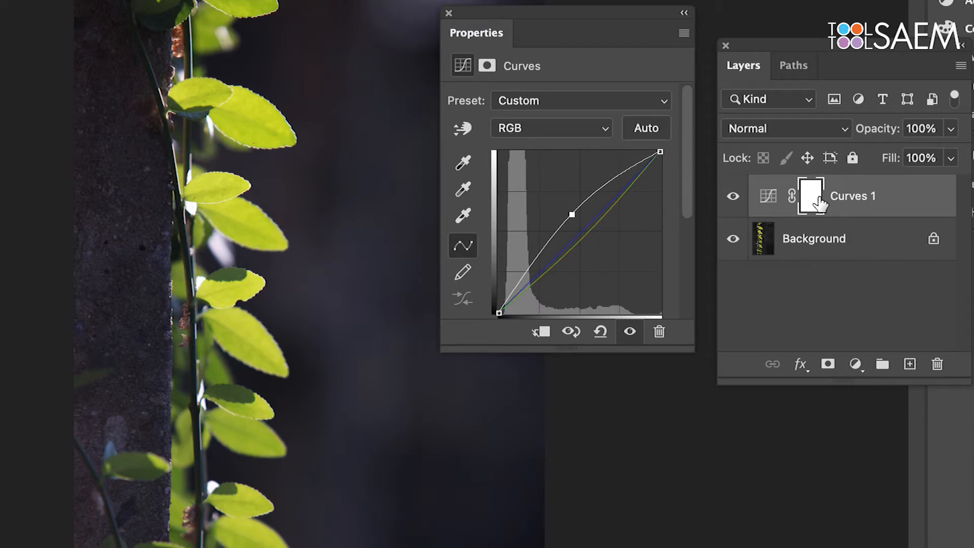
- Compare the photo with and without the adjustment by hiding and showing the Curves 1 layer twice
{"action": "left_click", "coordinate": [807, 246]}
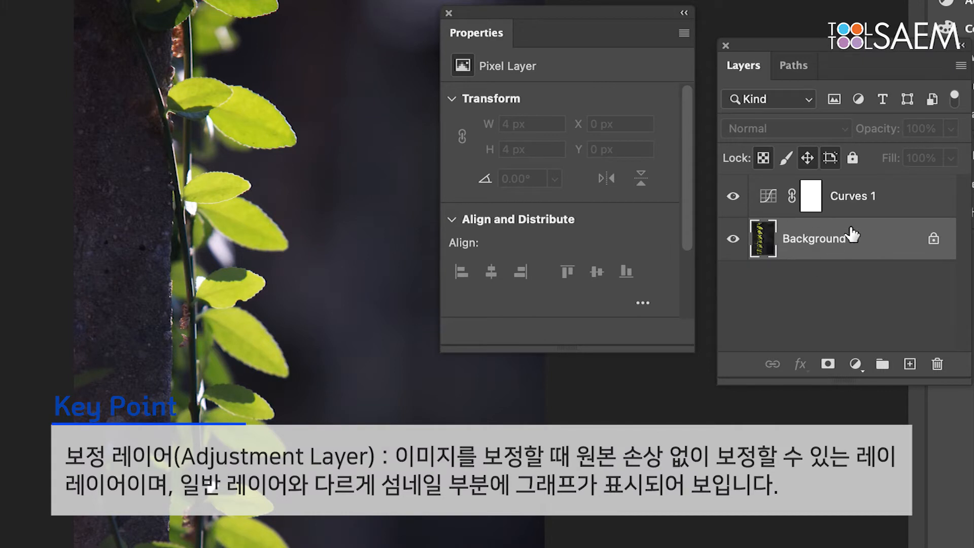
{"action": "left_click", "coordinate": [862, 191]}
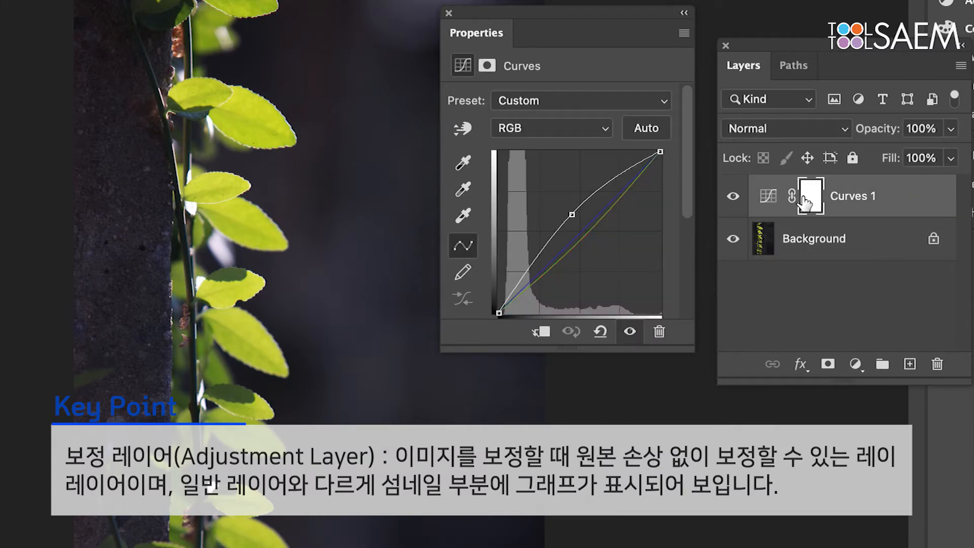
{"action": "left_click", "coordinate": [734, 198]}
{"action": "left_click", "coordinate": [734, 198]}
{"action": "left_click", "coordinate": [735, 197]}
{"action": "left_click", "coordinate": [734, 198]}
- Fine-tune the Curves 1 RGB midtone point slightly downward and set the layer's opacity to 65%
{"action": "left_click", "coordinate": [770, 197]}
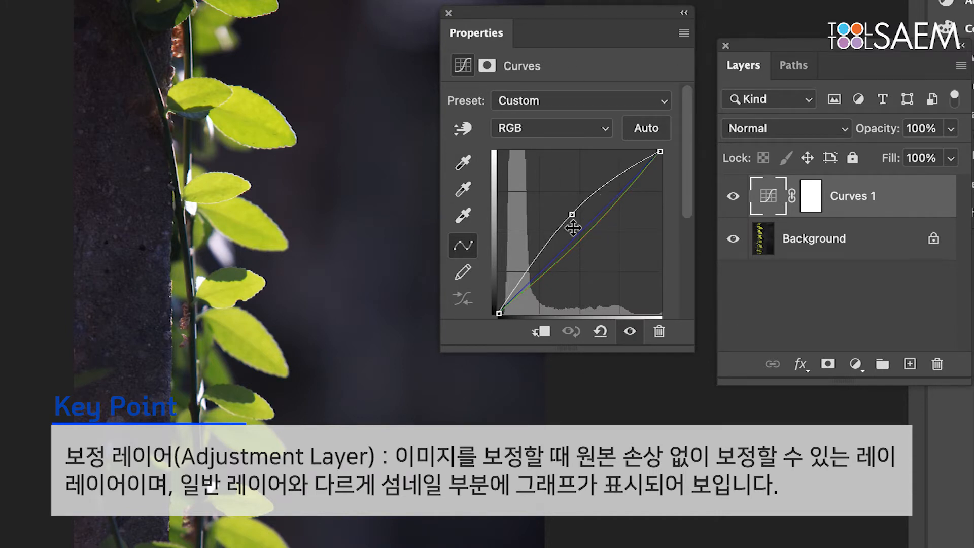
{"action": "left_click", "coordinate": [951, 129]}
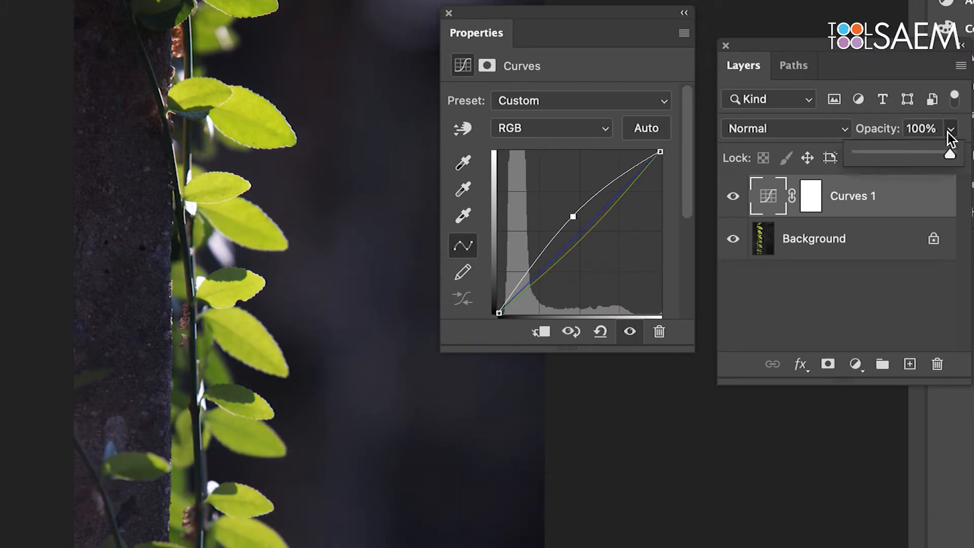
{"action": "mouse_move", "coordinate": [911, 152]}
{"action": "left_mouse_down"}
{"action": "mouse_move", "coordinate": [872, 154]}
{"action": "mouse_move", "coordinate": [928, 154]}
{"action": "left_mouse_up"}
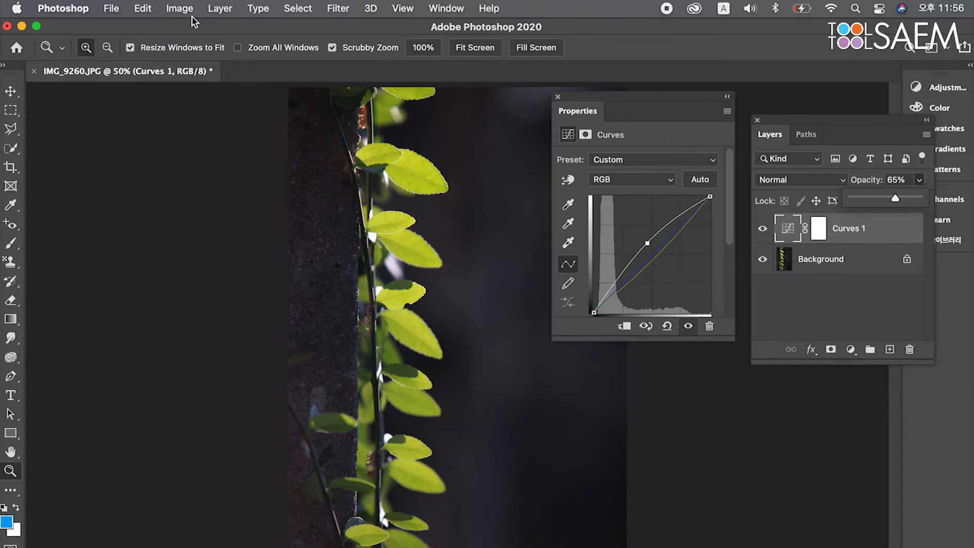
{"action": "left_click", "coordinate": [180, 8]}
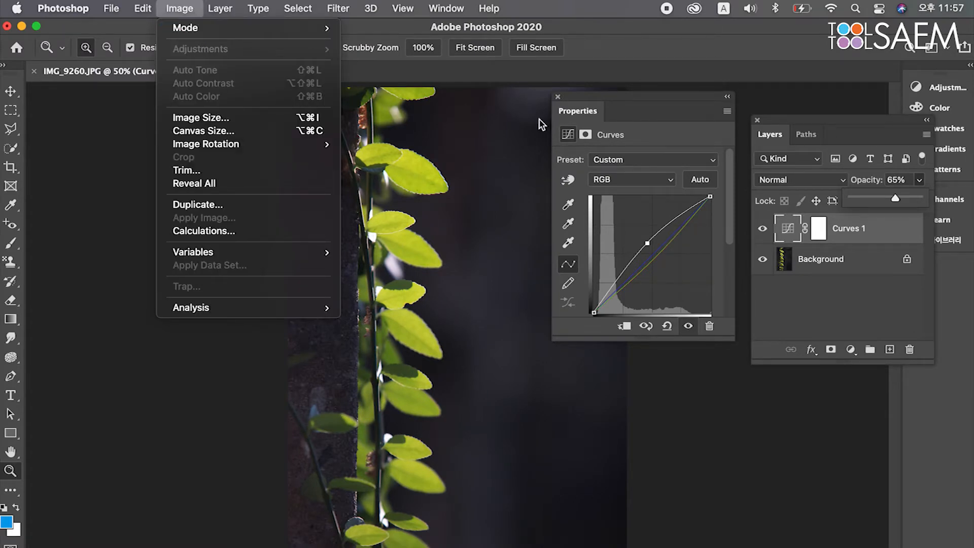
{"action": "left_click", "coordinate": [845, 310]}
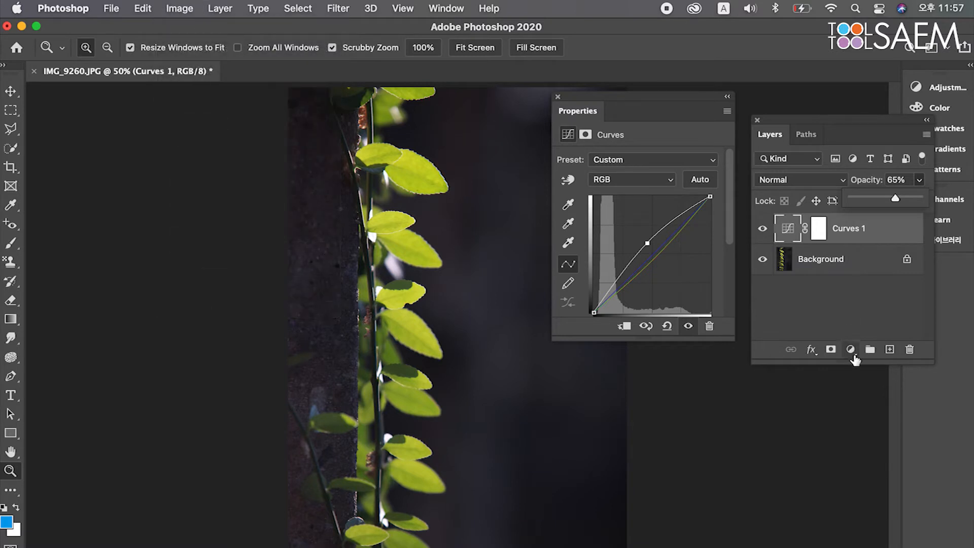
{"action": "left_click", "coordinate": [851, 350]}
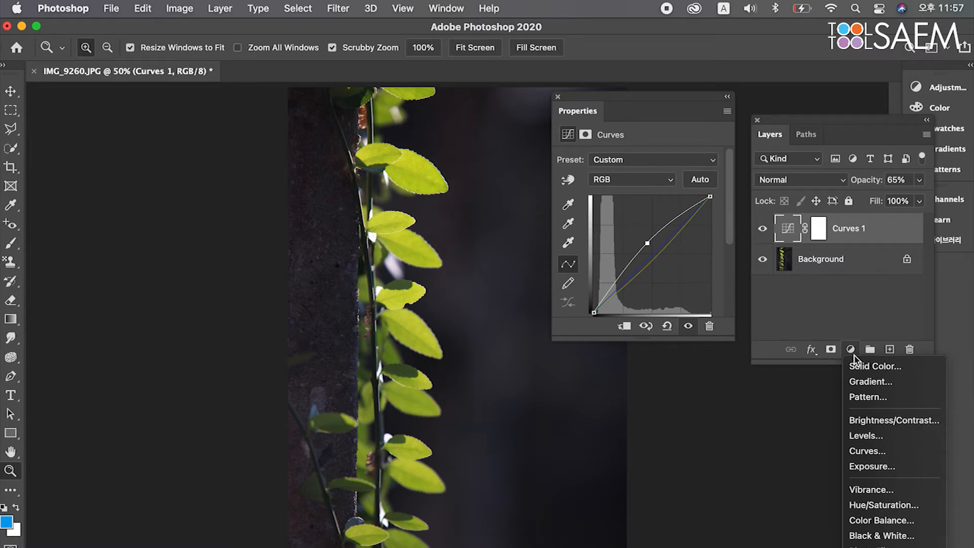
{"action": "left_click", "coordinate": [840, 119]}
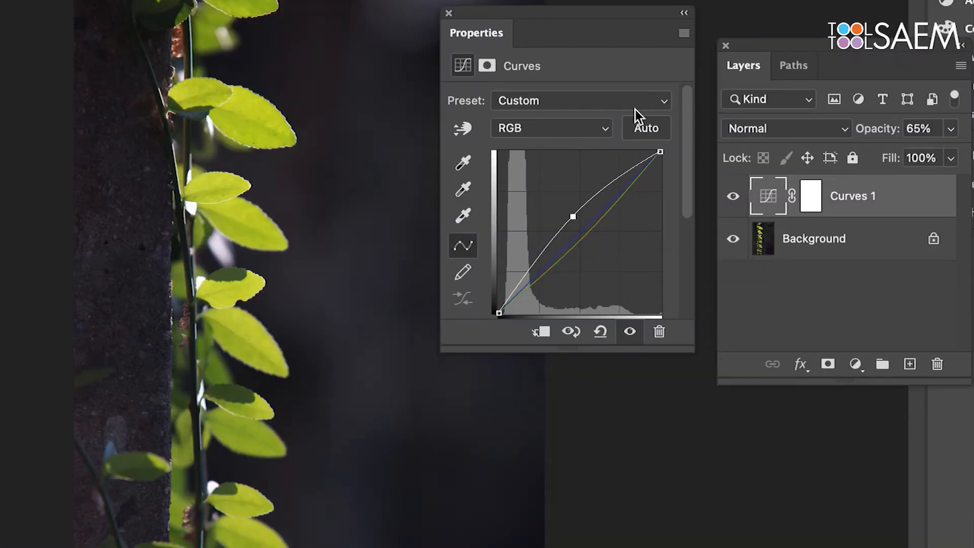
- Keep the Curves adjustment on the RGB channel, lower its midtone point, and move that point up into the highlights
{"action": "left_click", "coordinate": [547, 131]}
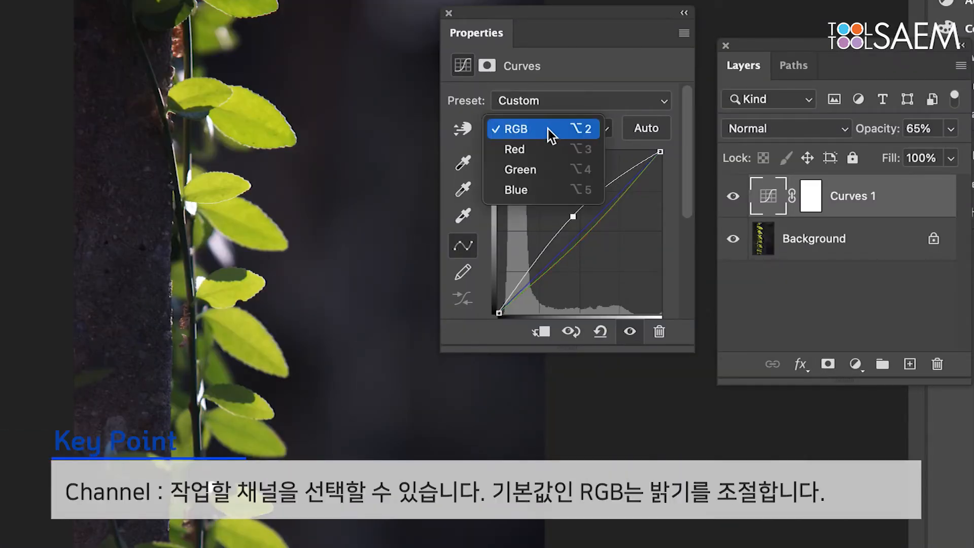
{"action": "left_click", "coordinate": [550, 128]}
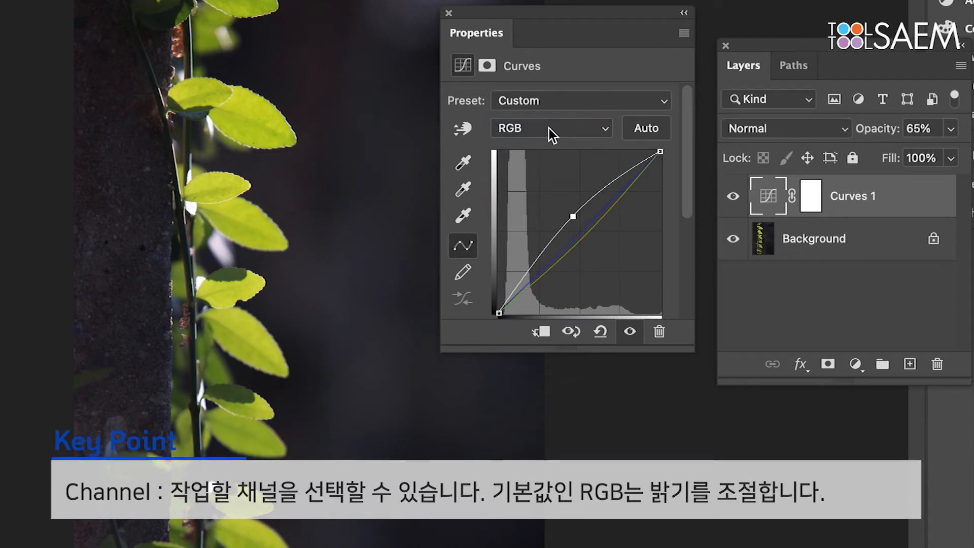
{"action": "mouse_move", "coordinate": [574, 217]}
{"action": "left_mouse_down"}
{"action": "mouse_move", "coordinate": [587, 232]}
{"action": "mouse_move", "coordinate": [580, 222]}
{"action": "left_mouse_up"}
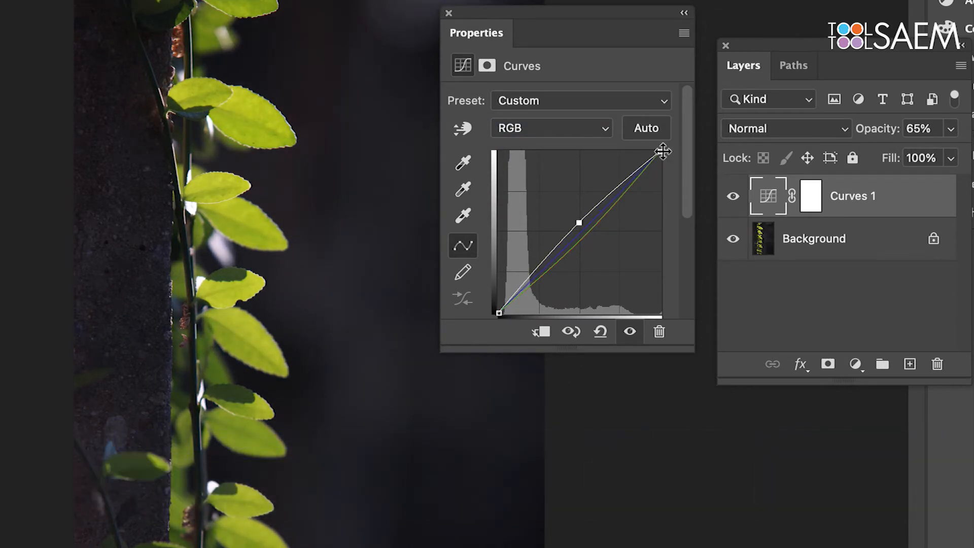
{"action": "mouse_move", "coordinate": [661, 151]}
{"action": "left_mouse_down"}
{"action": "mouse_move", "coordinate": [605, 150]}
{"action": "mouse_move", "coordinate": [660, 152]}
{"action": "left_mouse_up"}
{"action": "mouse_move", "coordinate": [500, 313]}
{"action": "left_mouse_down"}
{"action": "mouse_move", "coordinate": [522, 321]}
{"action": "mouse_move", "coordinate": [503, 320]}
{"action": "left_mouse_up"}
{"action": "left_click_drag", "start_coordinate": [581, 224], "coordinate": [616, 188]}
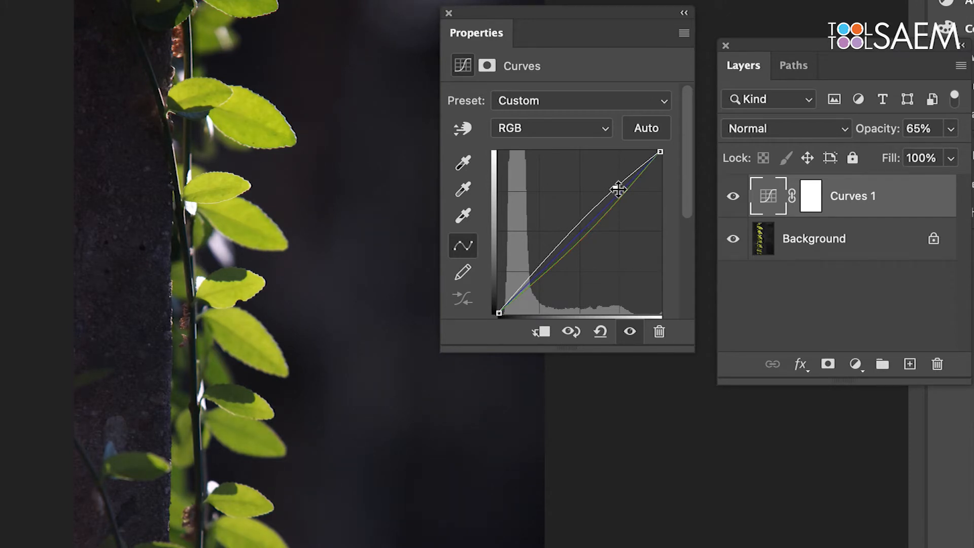
- Shape an RGB S-curve by pulling a shadow point below the diagonal, nudging the highlight point, and adding a midtone point
{"action": "left_click_drag", "start_coordinate": [550, 261], "coordinate": [552, 266]}
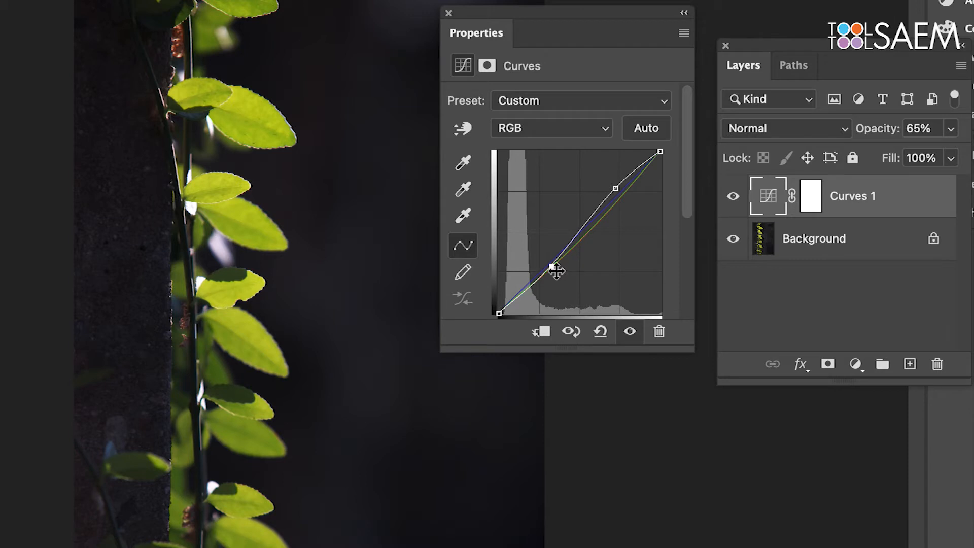
{"action": "left_click_drag", "start_coordinate": [553, 269], "coordinate": [555, 274]}
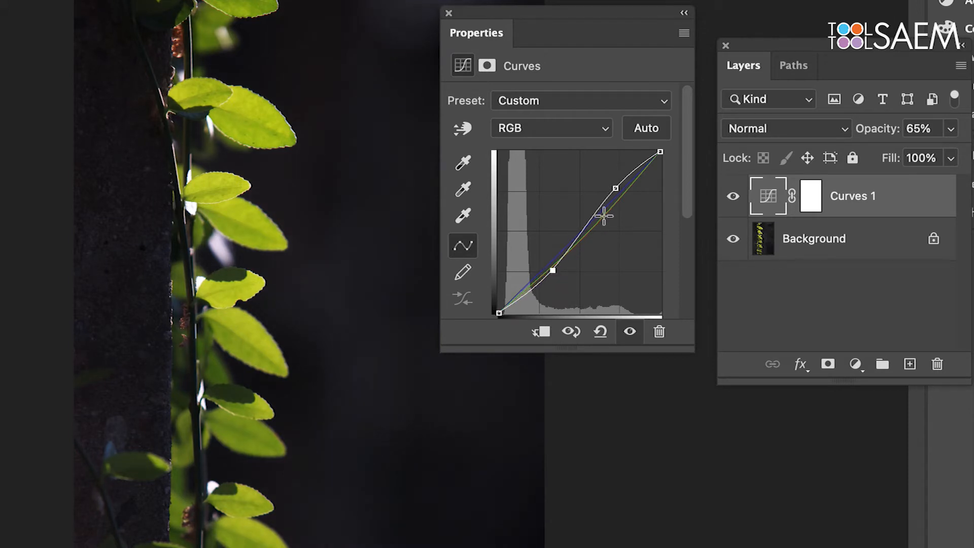
{"action": "left_click_drag", "start_coordinate": [615, 188], "coordinate": [614, 190]}
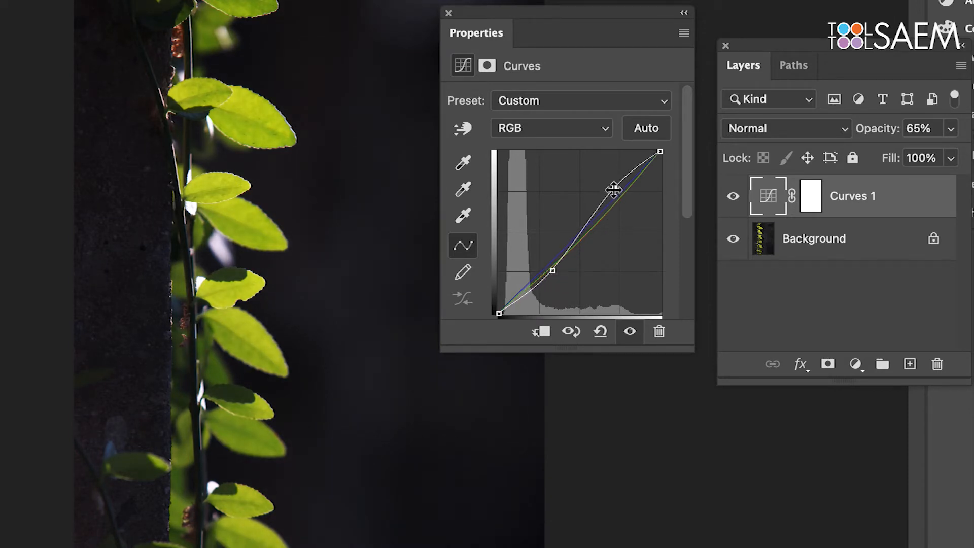
{"action": "left_click_drag", "start_coordinate": [554, 268], "coordinate": [555, 273]}
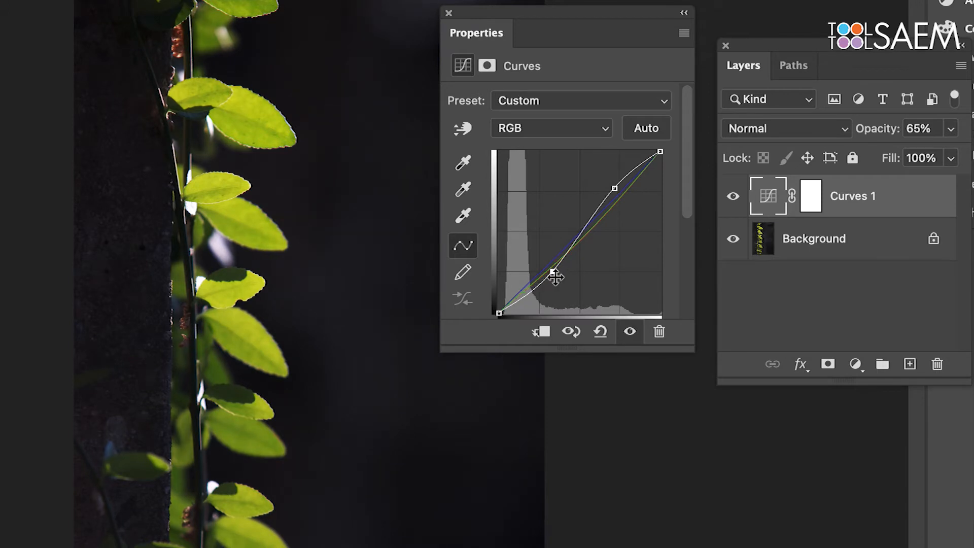
{"action": "left_click_drag", "start_coordinate": [582, 236], "coordinate": [584, 235]}
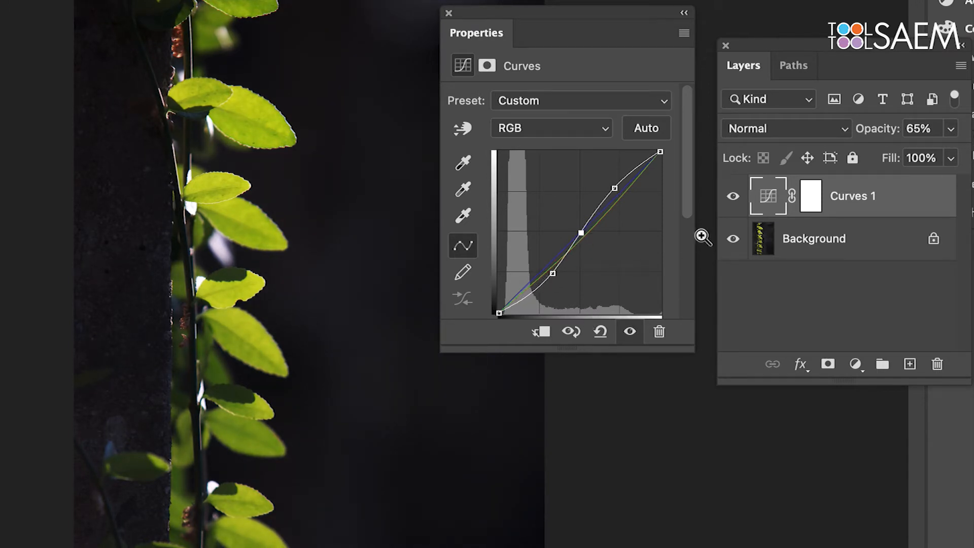
- Compare the leaves up close with Curves 1 hidden and shown, and reset the adjustment to its defaults
{"action": "left_click", "coordinate": [734, 198]}
{"action": "left_click", "coordinate": [734, 198]}
{"action": "left_click", "coordinate": [734, 202]}
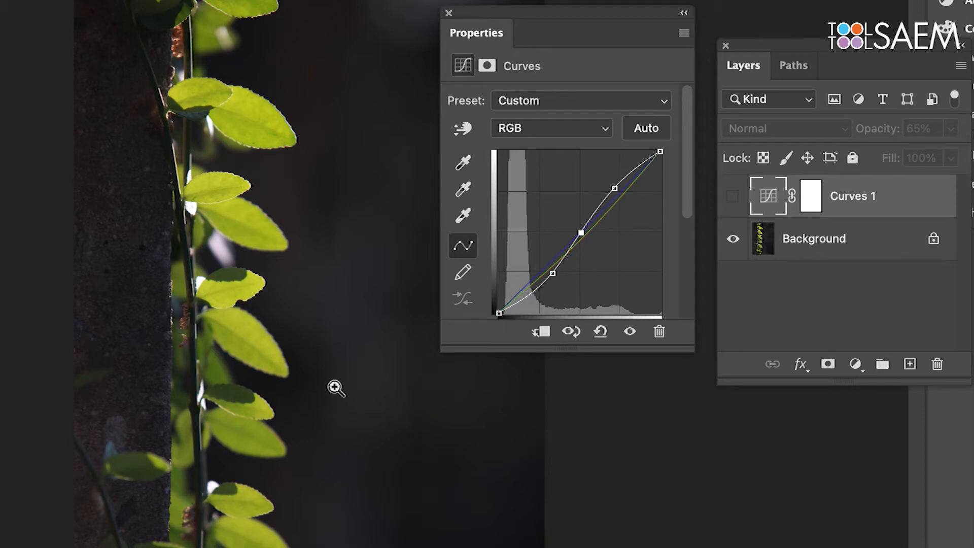
{"action": "left_click", "coordinate": [287, 349]}
{"action": "left_click", "coordinate": [287, 349]}
{"action": "left_click_drag", "start_coordinate": [288, 332], "coordinate": [283, 364]}
{"action": "left_click", "coordinate": [733, 201]}
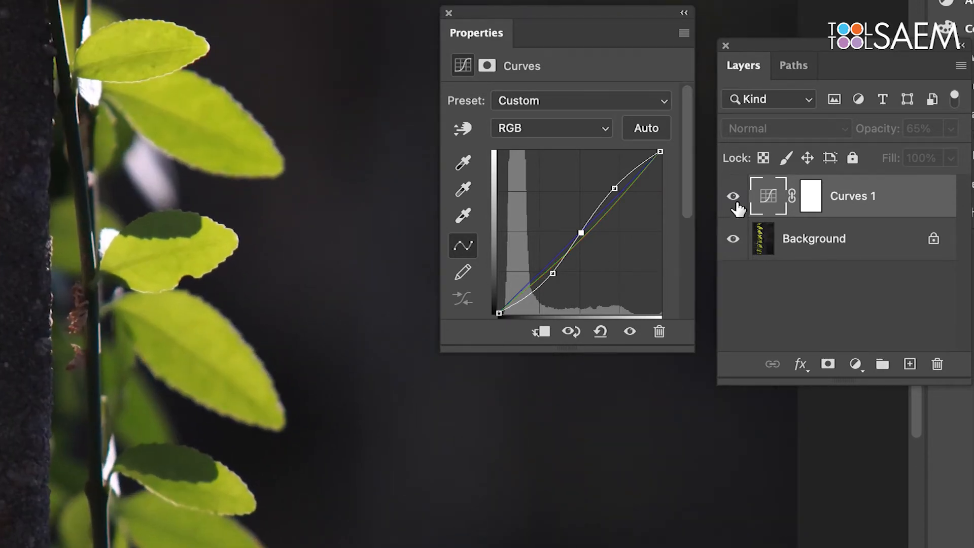
{"action": "left_click", "coordinate": [733, 201]}
{"action": "left_click", "coordinate": [601, 333]}
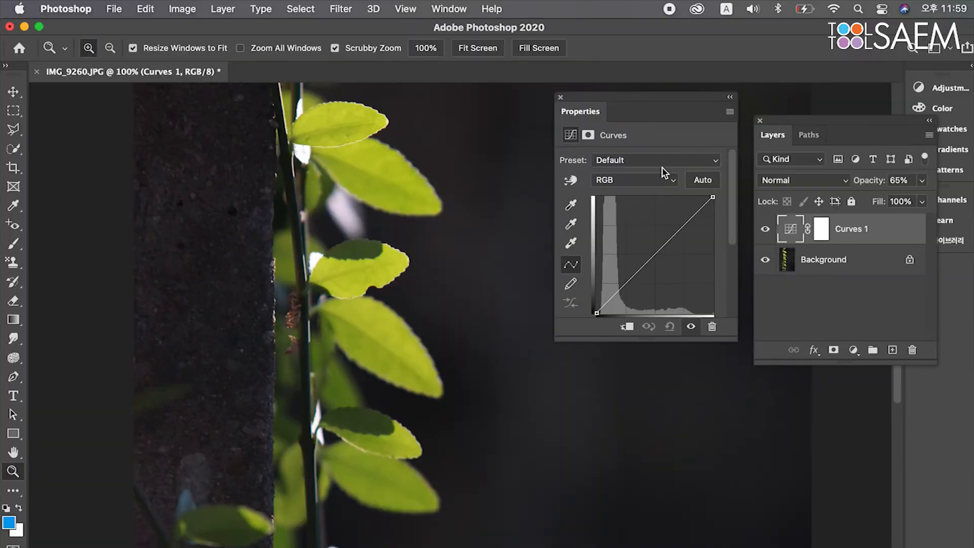
- Try the Curves presets Color Negative (RGB), Cross Process (RGB), Darker (RGB) and Lighter (RGB) one after another
{"action": "left_click", "coordinate": [664, 160]}
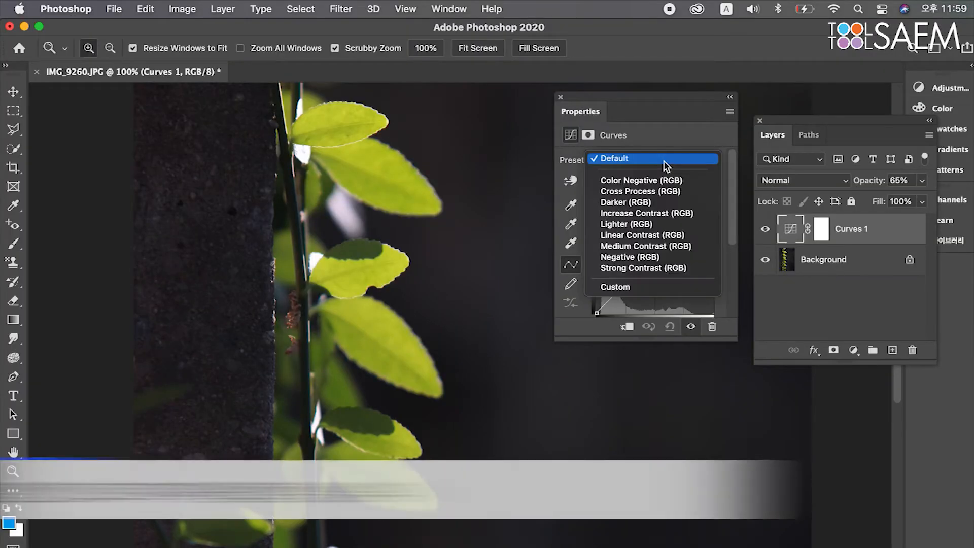
{"action": "left_click", "coordinate": [656, 179]}
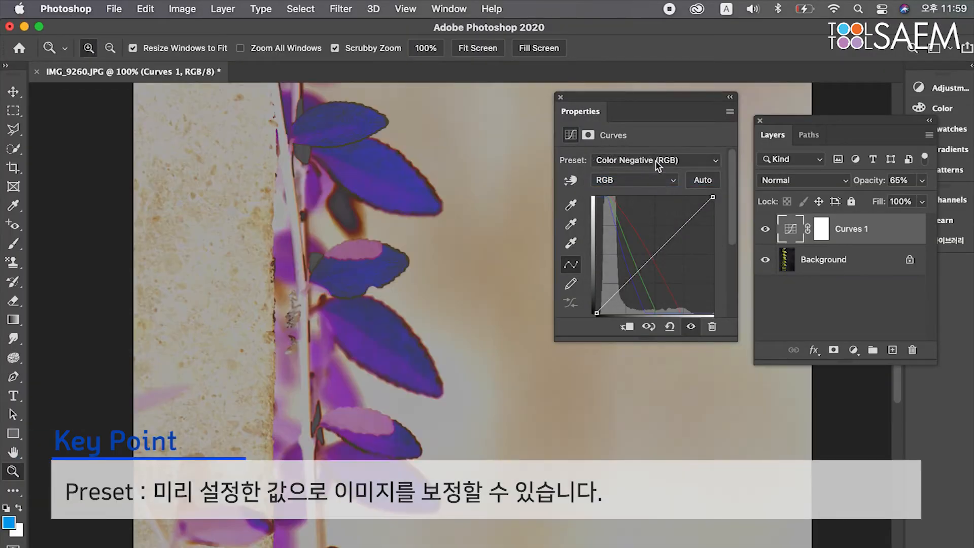
{"action": "left_click", "coordinate": [656, 161]}
{"action": "left_click", "coordinate": [653, 170]}
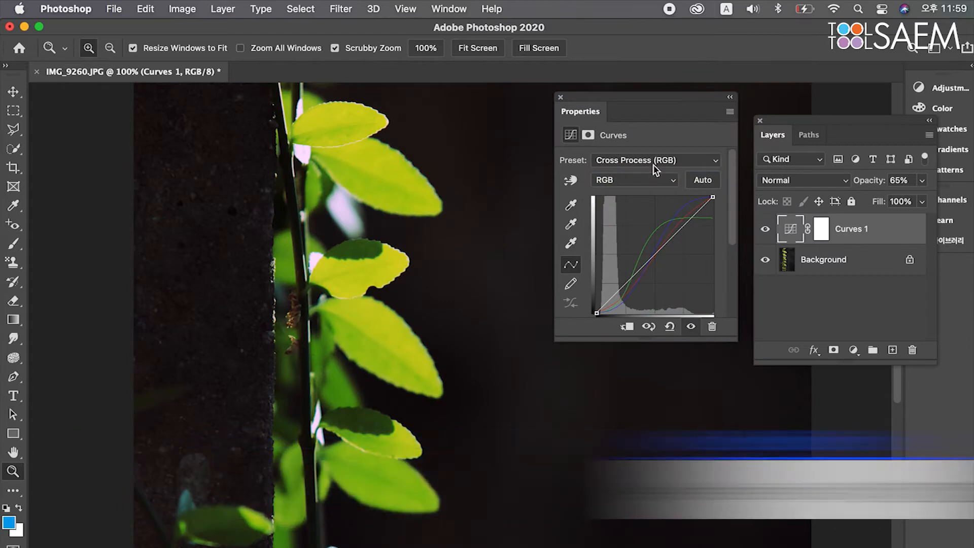
{"action": "left_click", "coordinate": [655, 162]}
{"action": "left_click", "coordinate": [653, 173]}
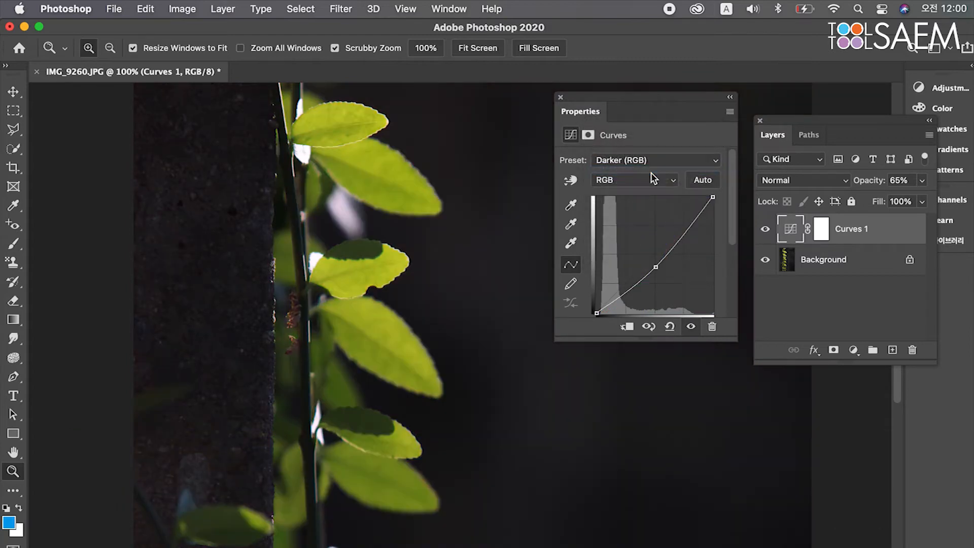
{"action": "left_click", "coordinate": [653, 161]}
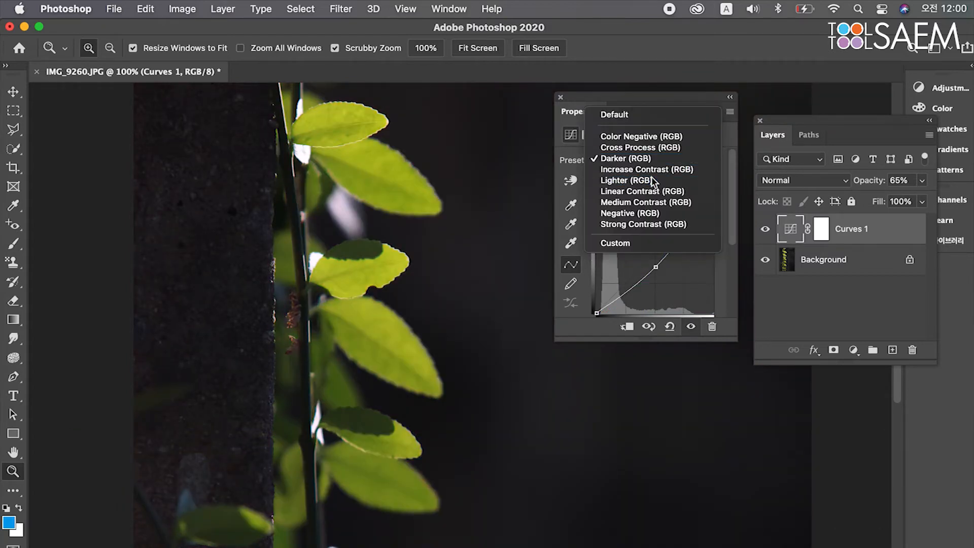
{"action": "left_click", "coordinate": [653, 181]}
- Try the Linear Contrast, Medium Contrast, Negative and Strong Contrast (RGB) presets, and reset the Curves adjustment
{"action": "left_click", "coordinate": [656, 162]}
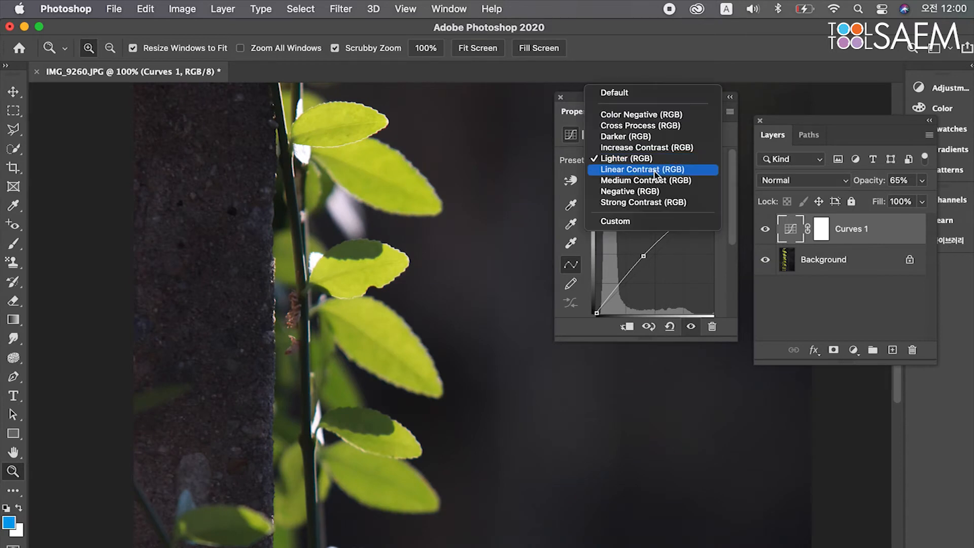
{"action": "left_click", "coordinate": [656, 165]}
{"action": "left_click", "coordinate": [656, 165]}
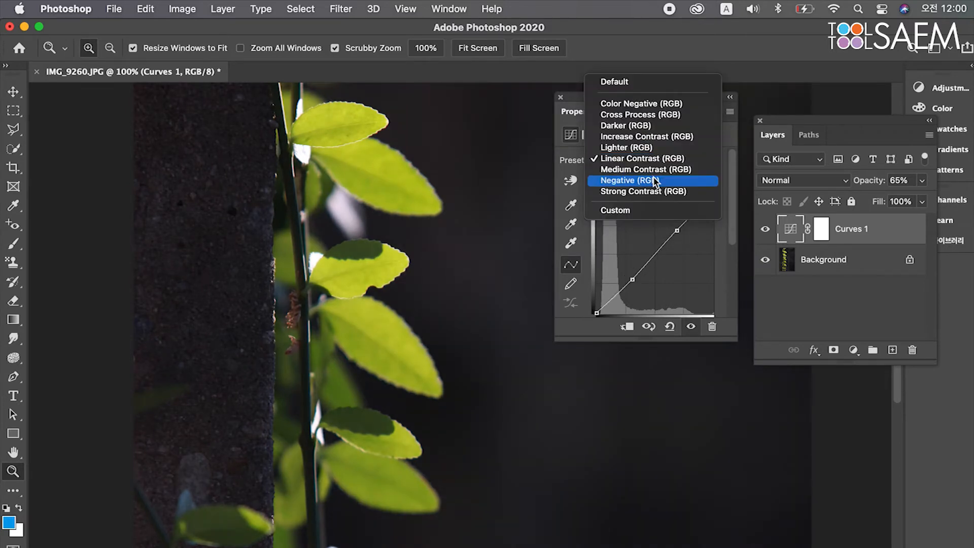
{"action": "left_click", "coordinate": [656, 171]}
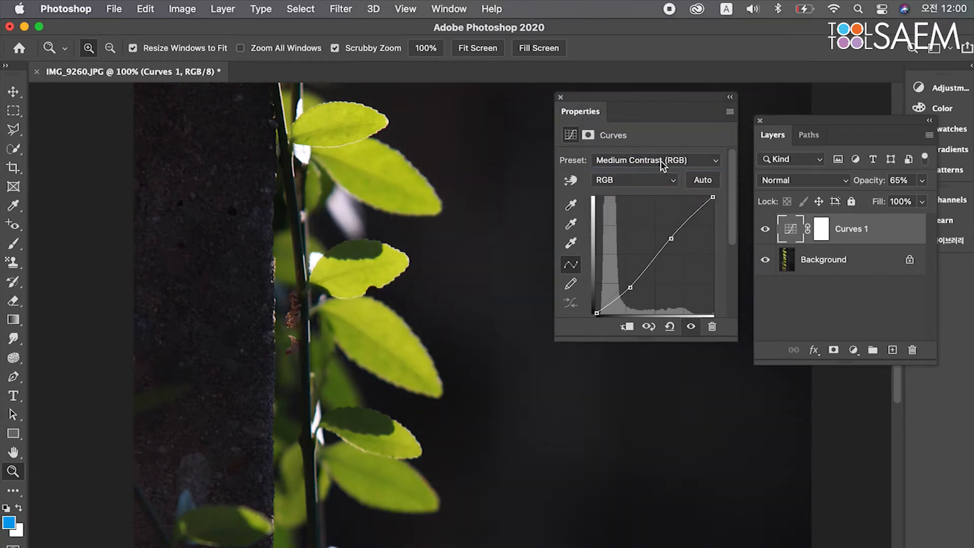
{"action": "left_click", "coordinate": [661, 164]}
{"action": "left_click", "coordinate": [660, 169]}
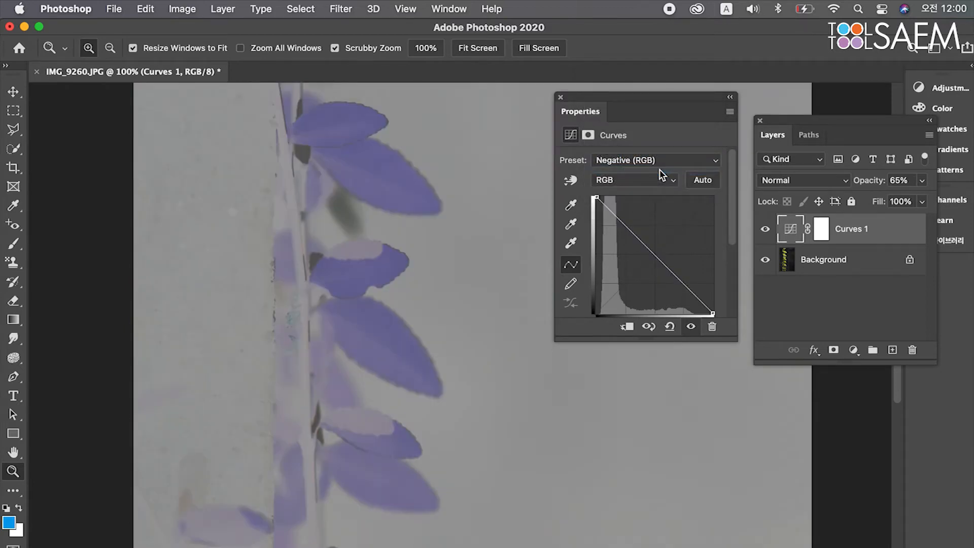
{"action": "left_click", "coordinate": [661, 162]}
{"action": "left_click", "coordinate": [656, 169]}
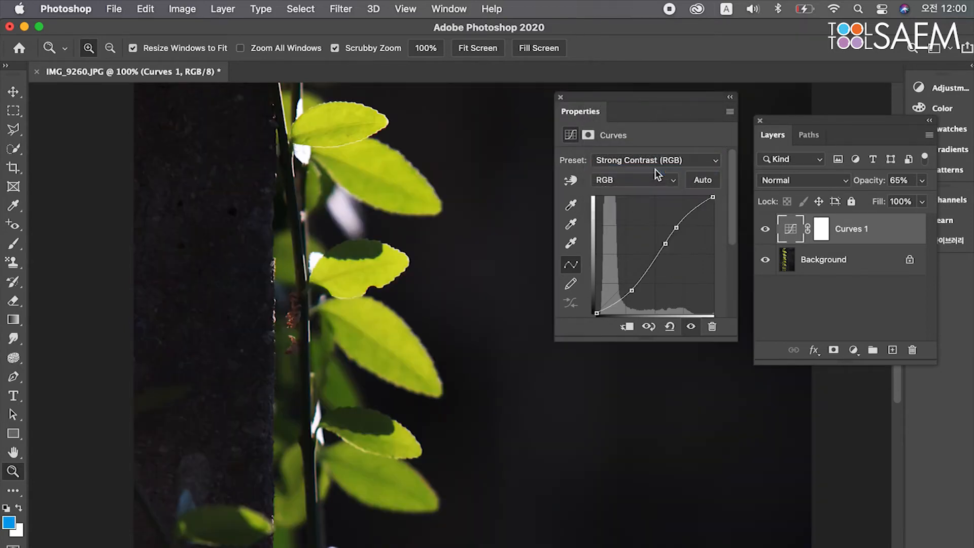
{"action": "left_click", "coordinate": [670, 326]}
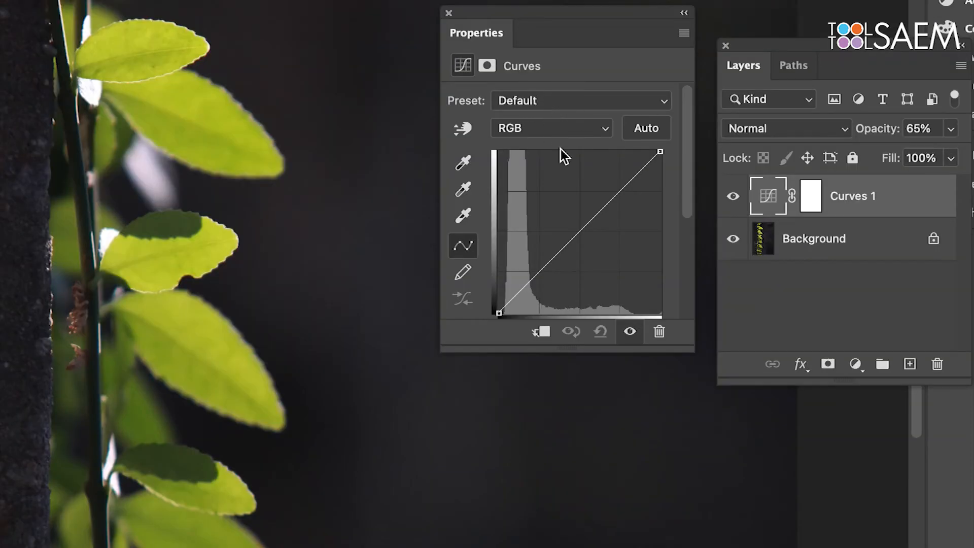
- Form an RGB S-curve with a raised highlight point and a lowered shadow point, and pull the Red channel's midtones down
{"action": "left_click", "coordinate": [604, 196]}
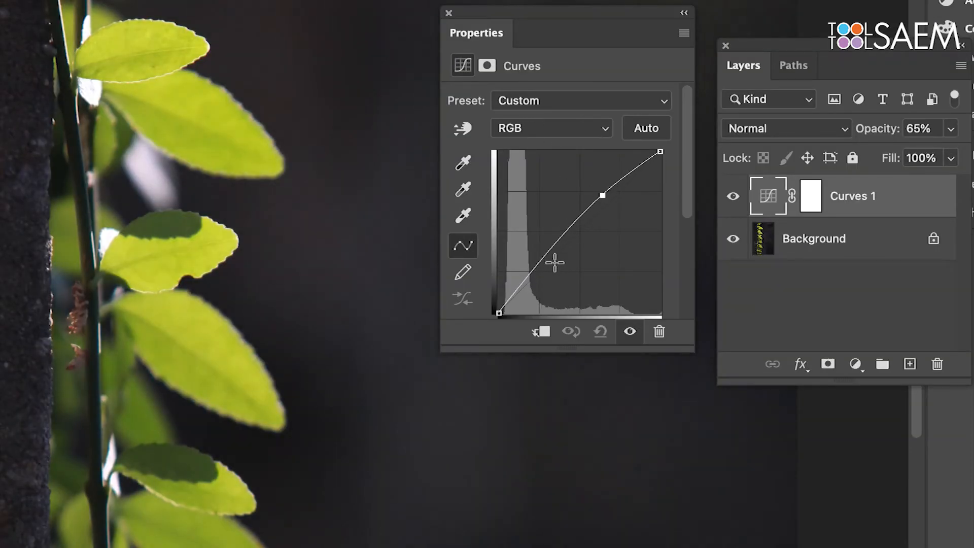
{"action": "left_click", "coordinate": [554, 262]}
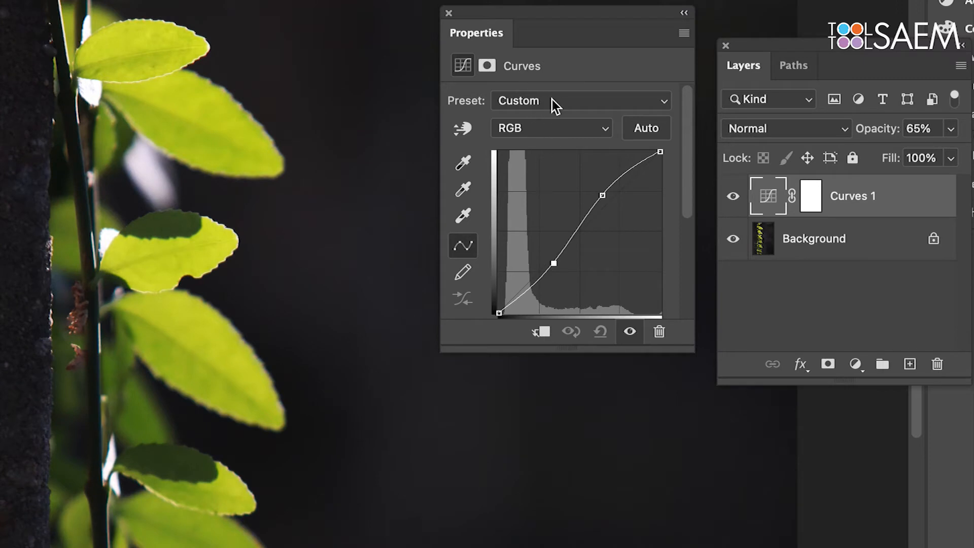
{"action": "left_click", "coordinate": [560, 135]}
{"action": "left_click", "coordinate": [557, 148]}
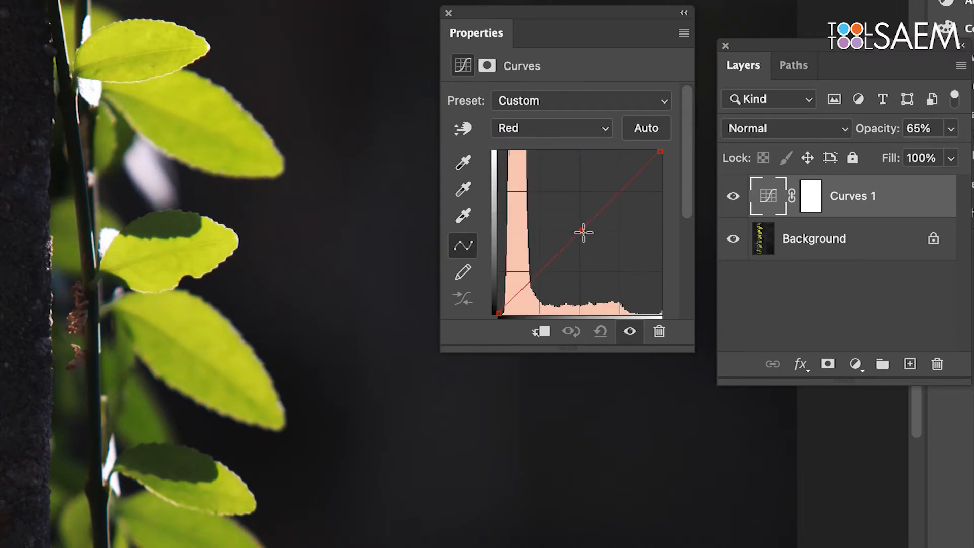
{"action": "mouse_move", "coordinate": [587, 236]}
{"action": "left_mouse_down"}
{"action": "mouse_move", "coordinate": [600, 244]}
{"action": "mouse_move", "coordinate": [596, 230]}
{"action": "left_mouse_up"}
- Pull the Green channel's curve strongly down to shift the leaves' color, and reset the Curves adjustment
{"action": "left_click", "coordinate": [587, 132]}
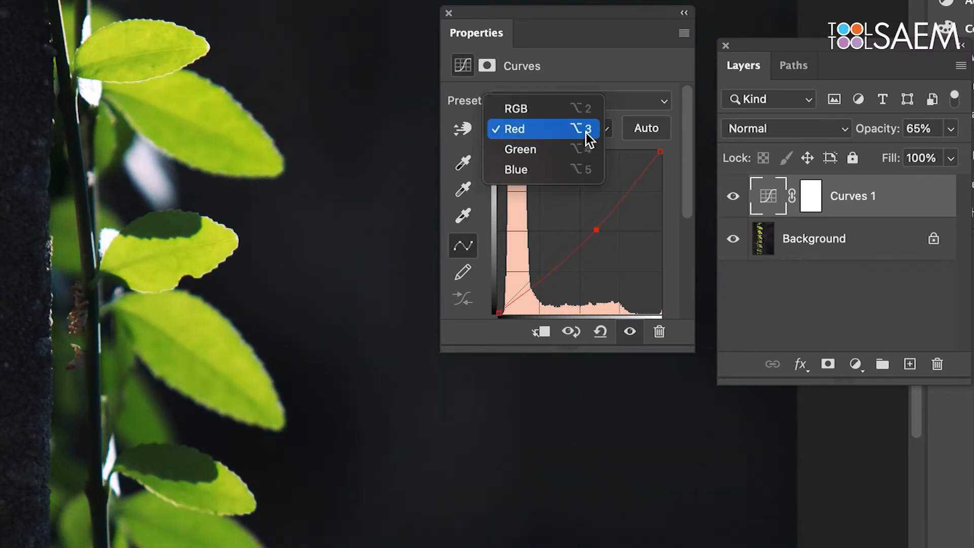
{"action": "left_click", "coordinate": [566, 151]}
{"action": "left_click_drag", "start_coordinate": [565, 222], "coordinate": [617, 243]}
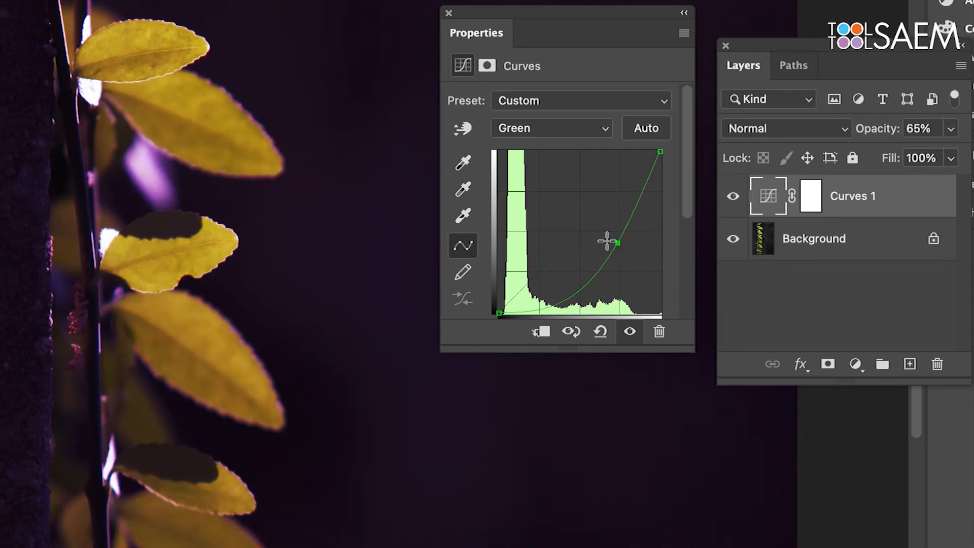
{"action": "left_click", "coordinate": [600, 331]}
- Raise the Blue channel's midtones slightly, return to the RGB channel, and reset the Curves adjustment
{"action": "left_click", "coordinate": [564, 127]}
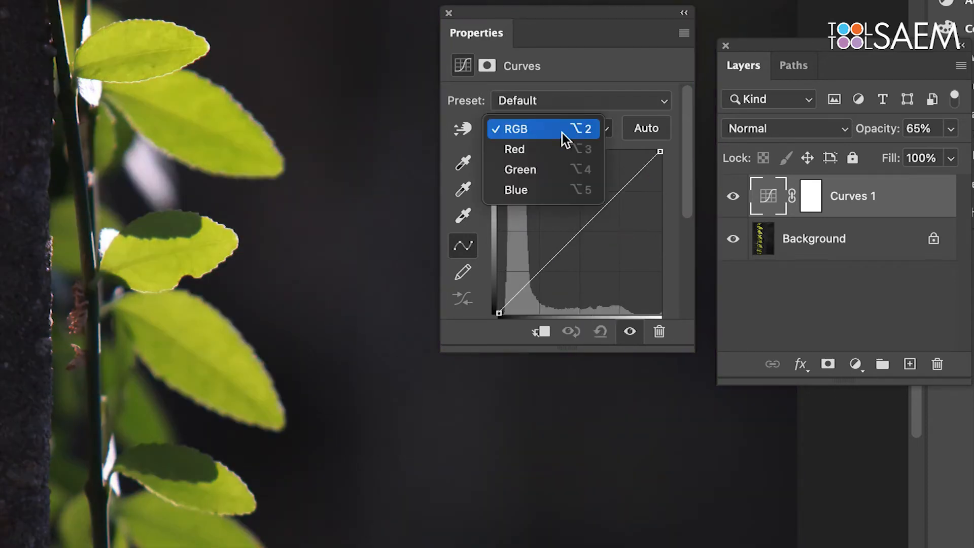
{"action": "left_click", "coordinate": [547, 187]}
{"action": "mouse_move", "coordinate": [572, 222]}
{"action": "left_mouse_down"}
{"action": "mouse_move", "coordinate": [553, 200]}
{"action": "mouse_move", "coordinate": [614, 263]}
{"action": "mouse_move", "coordinate": [592, 254]}
{"action": "mouse_move", "coordinate": [607, 258]}
{"action": "mouse_move", "coordinate": [568, 219]}
{"action": "mouse_move", "coordinate": [581, 224]}
{"action": "left_mouse_up"}
{"action": "left_click", "coordinate": [606, 133]}
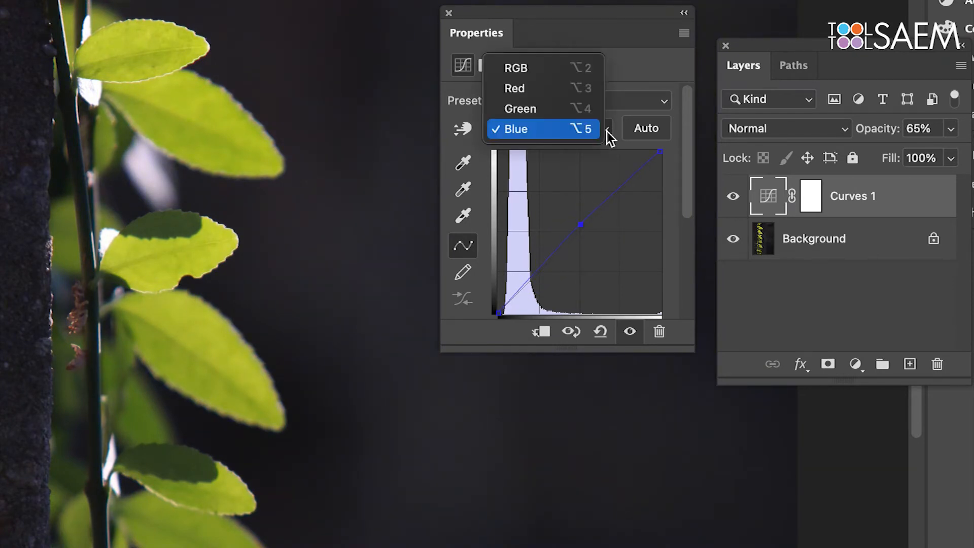
{"action": "left_click", "coordinate": [590, 71]}
{"action": "left_click", "coordinate": [601, 331]}
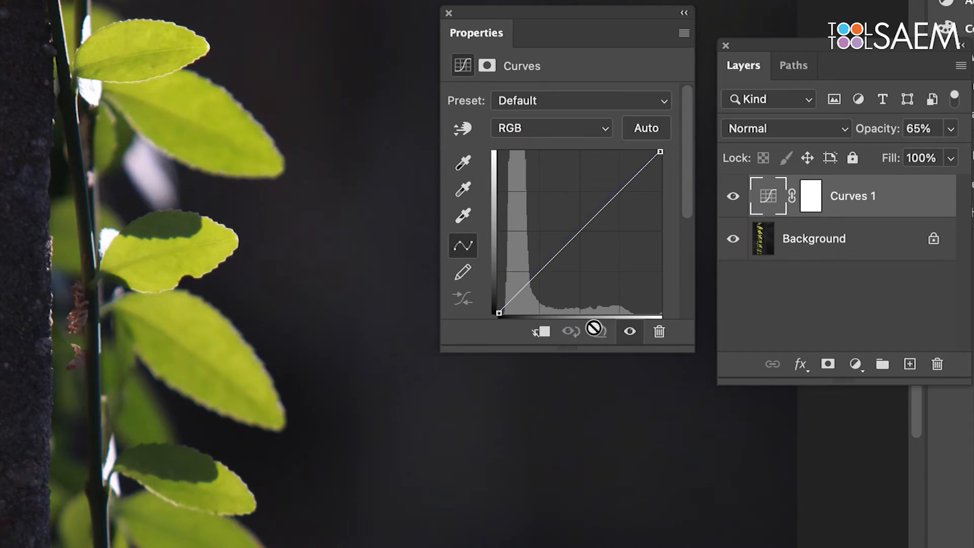
- Try the Auto correction and the on-image adjustment tool on a leaf, resetting the Curves adjustment after each
{"action": "left_click", "coordinate": [640, 132]}
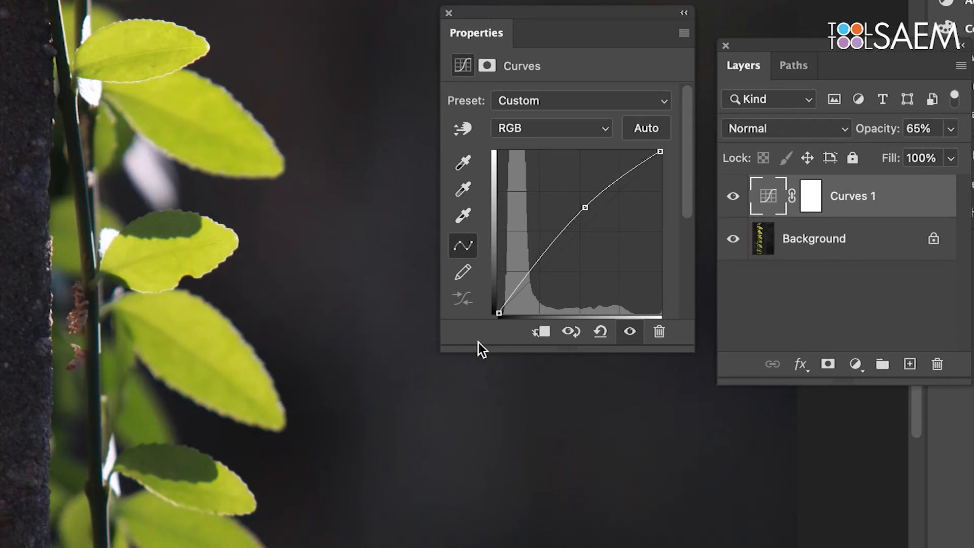
{"action": "left_click", "coordinate": [601, 332]}
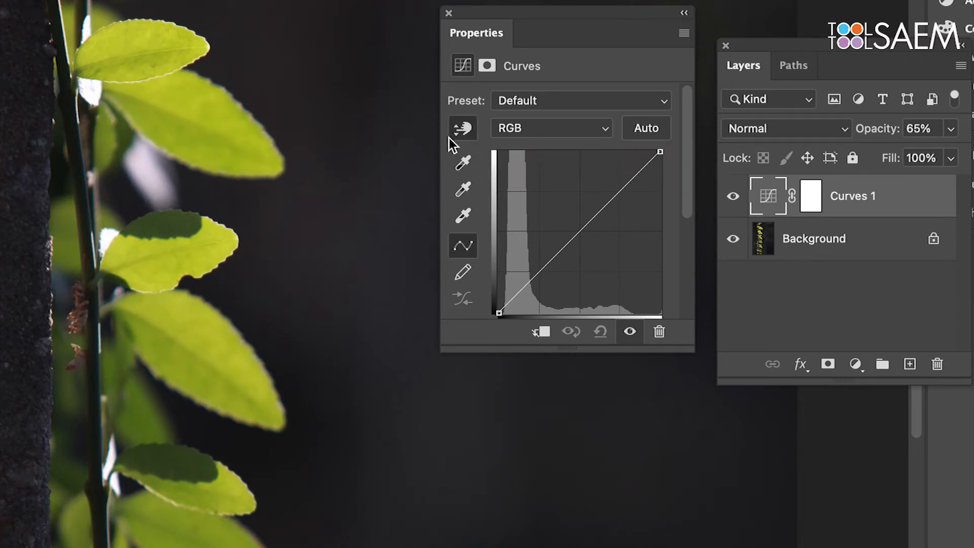
{"action": "left_click", "coordinate": [463, 137]}
{"action": "left_click_drag", "start_coordinate": [191, 326], "coordinate": [192, 276]}
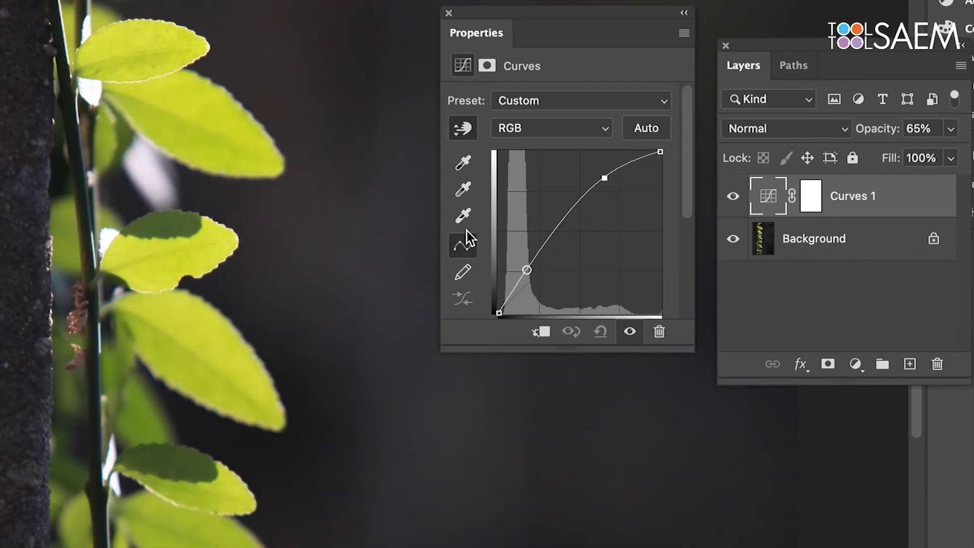
{"action": "left_click", "coordinate": [600, 331]}
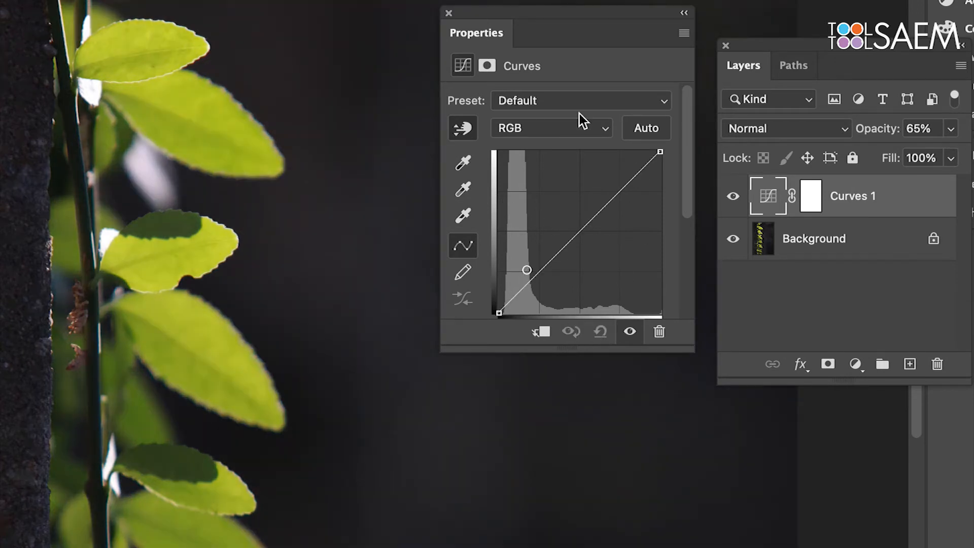
- Try setting the white point by sampling the topmost leaf, and reset the Curves adjustment
{"action": "left_click", "coordinate": [468, 216]}
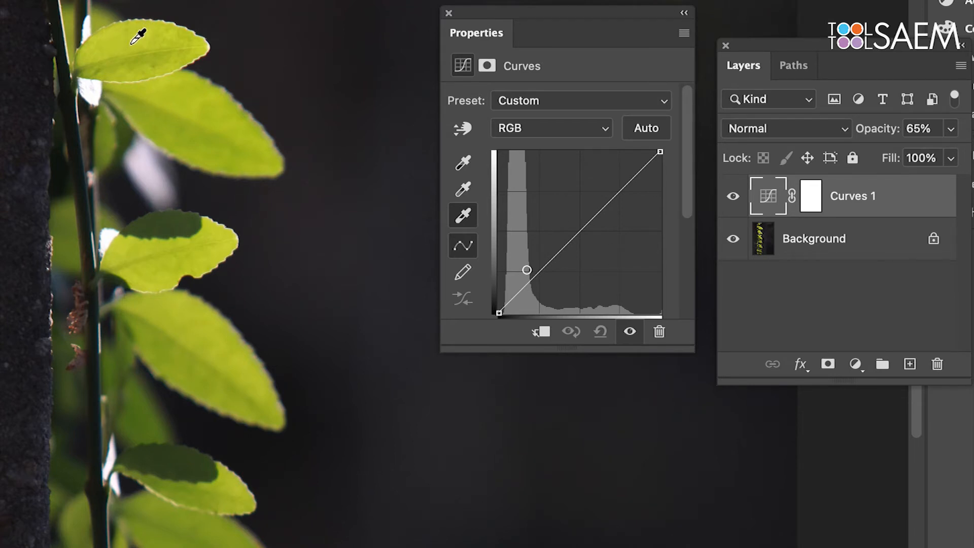
{"action": "left_click", "coordinate": [135, 44]}
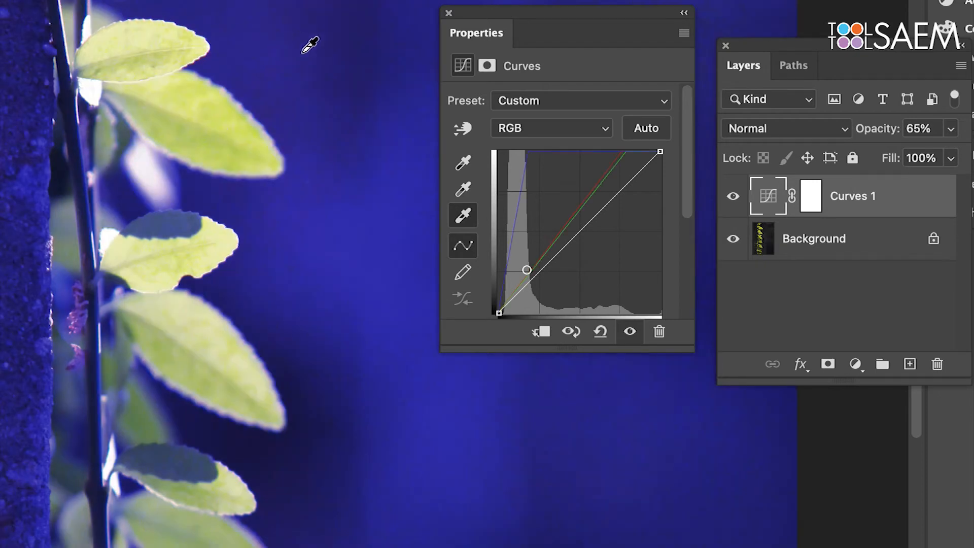
{"action": "left_click", "coordinate": [601, 331]}
- Try setting the gray point by sampling the dark background and a leaf, and reset the Curves adjustment
{"action": "left_click", "coordinate": [462, 190]}
{"action": "left_click", "coordinate": [454, 398]}
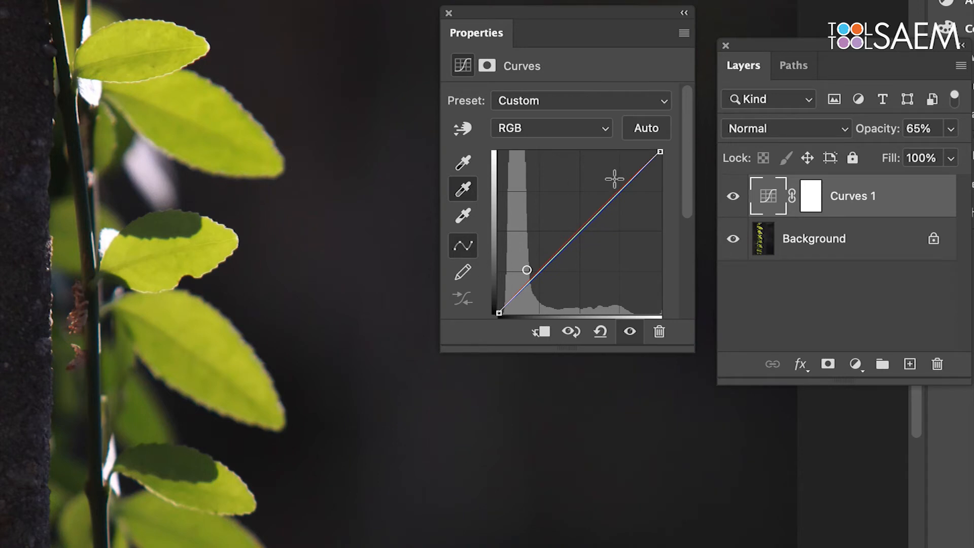
{"action": "left_click", "coordinate": [355, 304]}
{"action": "left_click", "coordinate": [160, 263]}
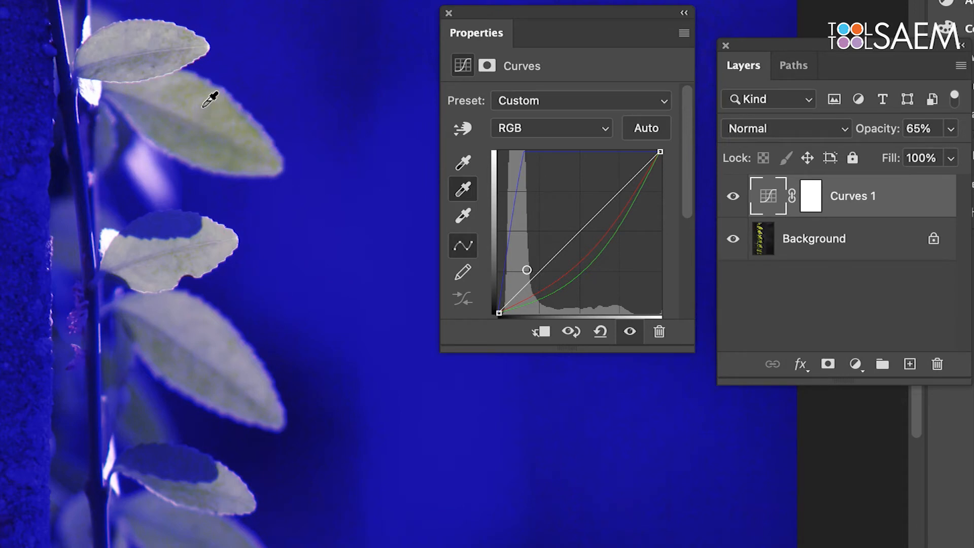
{"action": "left_click", "coordinate": [602, 333]}
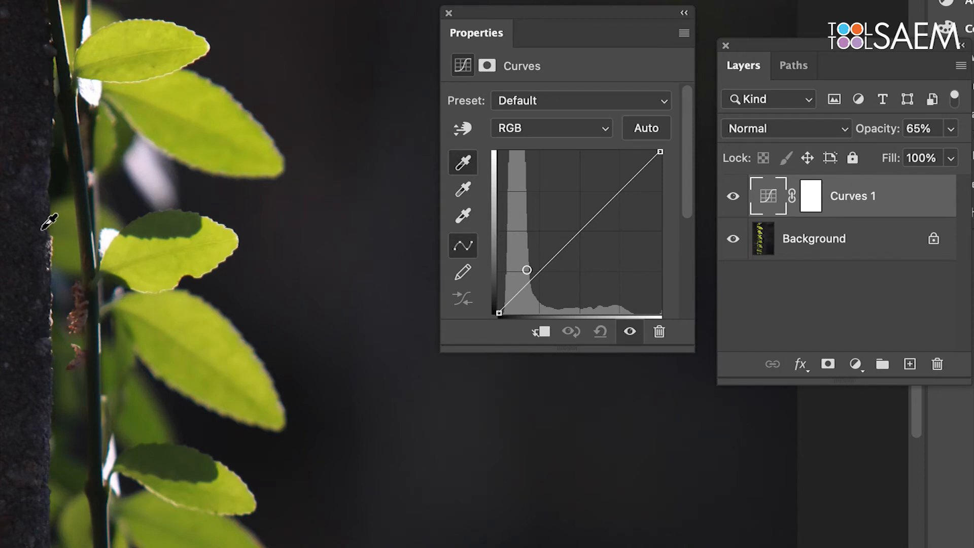
- Try setting the black point by sampling a leaf, and reset the Curves adjustment
{"action": "left_click", "coordinate": [188, 128]}
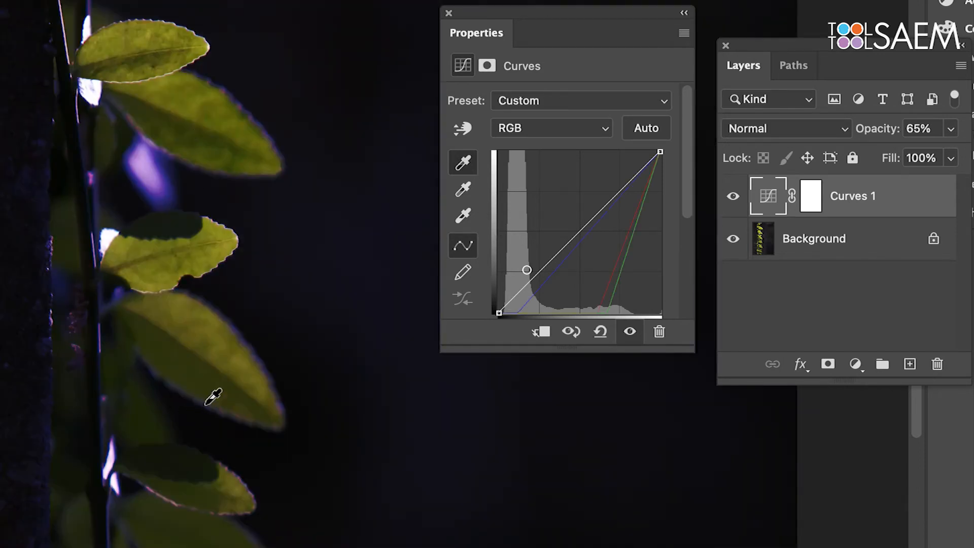
{"action": "left_click", "coordinate": [600, 331]}
{"action": "left_click", "coordinate": [577, 332]}
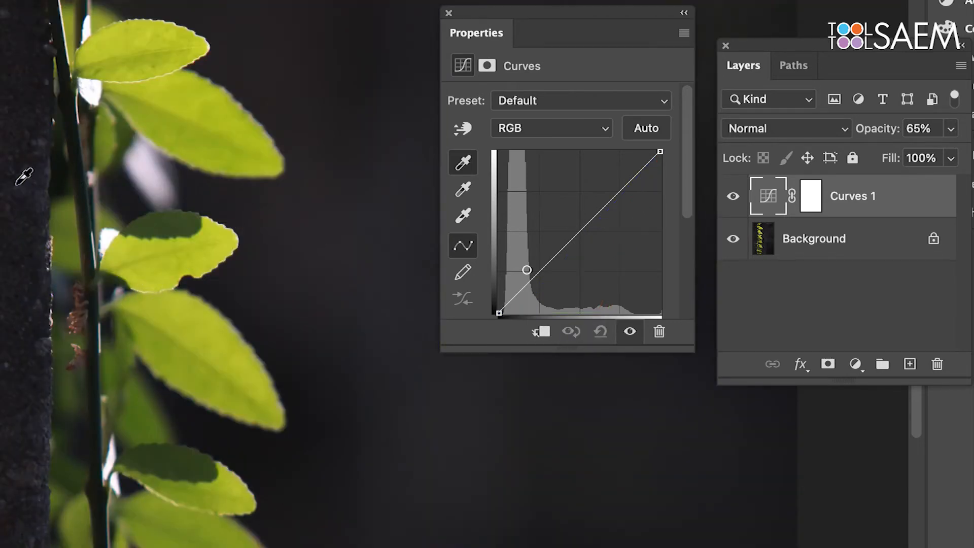
- Set the black point from the dark tree trunk, and raise the RGB curve's midtones to input 112, output 145
{"action": "left_click", "coordinate": [4, 165]}
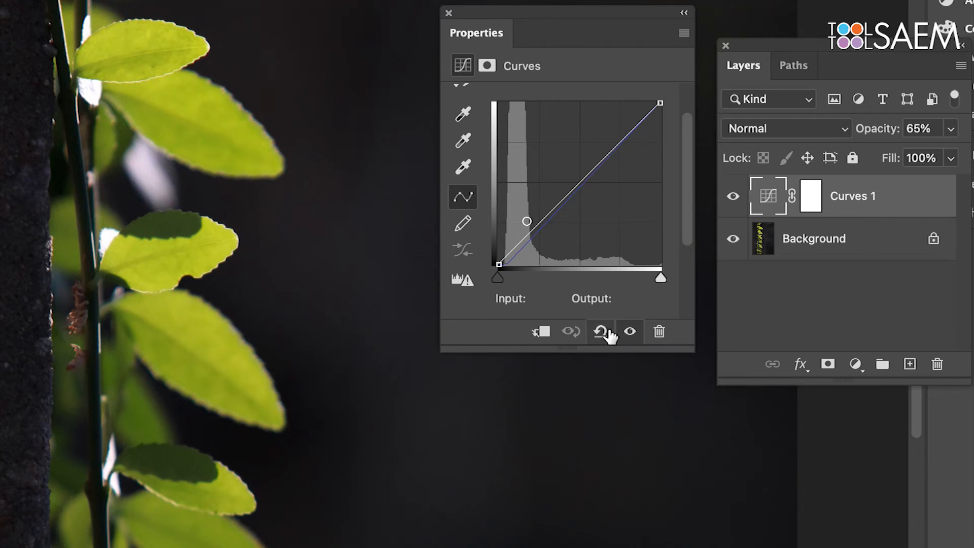
{"action": "mouse_move", "coordinate": [579, 184]}
{"action": "left_mouse_down"}
{"action": "mouse_move", "coordinate": [566, 165]}
{"action": "mouse_move", "coordinate": [570, 172]}
{"action": "left_mouse_up"}
{"action": "left_click_drag", "start_coordinate": [593, 350], "coordinate": [593, 424]}
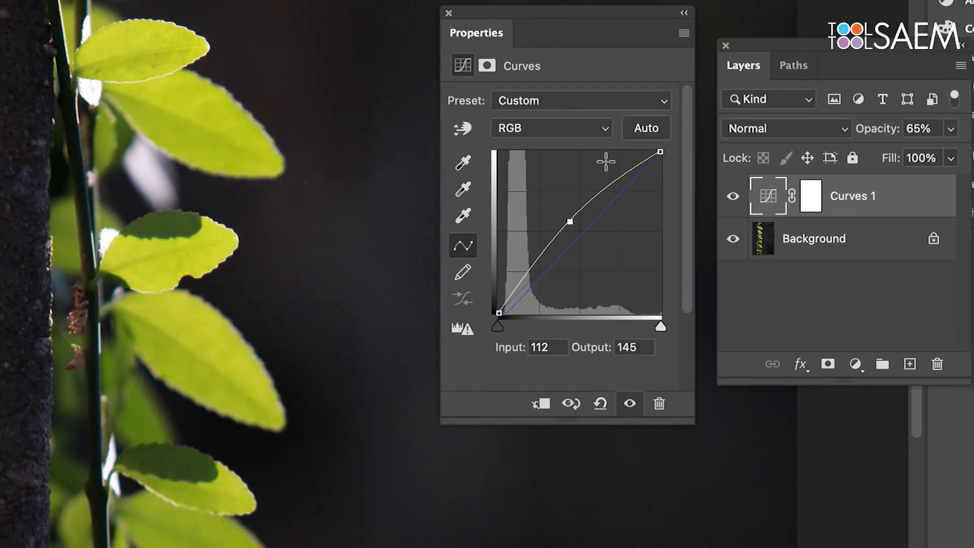
- Lower the Red channel's midtones to input 138, output 110, and raise the Green channel's midtones to input 111, output 131
{"action": "left_click", "coordinate": [561, 129]}
{"action": "left_click", "coordinate": [571, 150]}
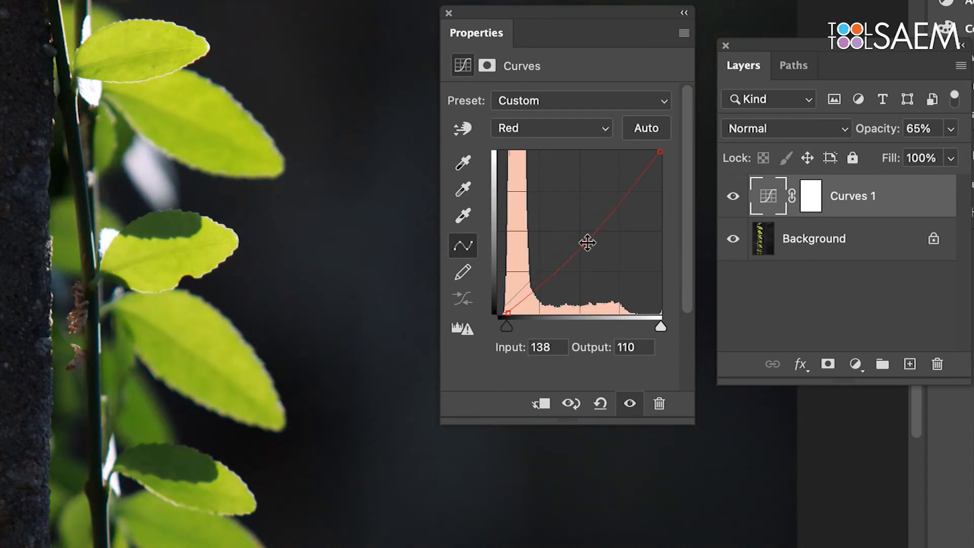
{"action": "left_click", "coordinate": [589, 131]}
{"action": "left_click", "coordinate": [579, 151]}
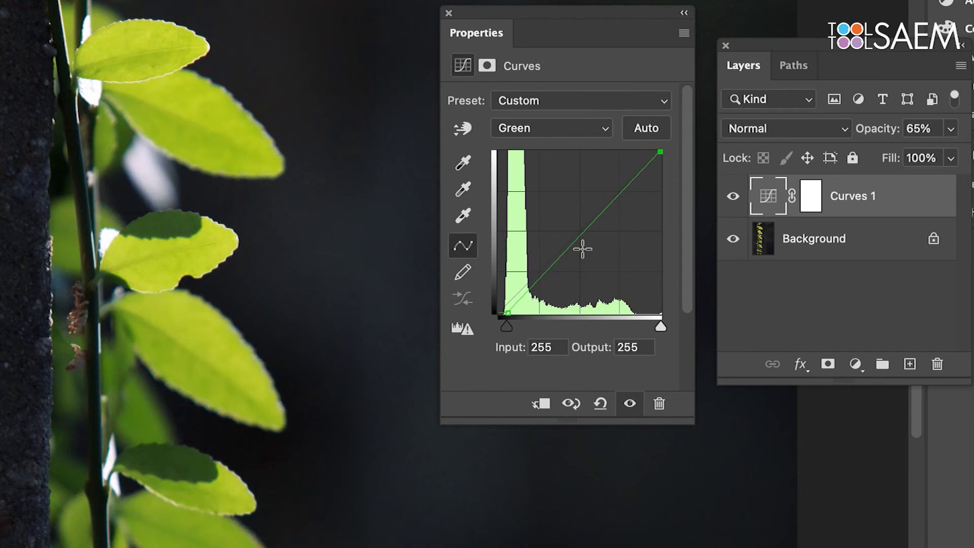
{"action": "left_click_drag", "start_coordinate": [583, 246], "coordinate": [569, 229]}
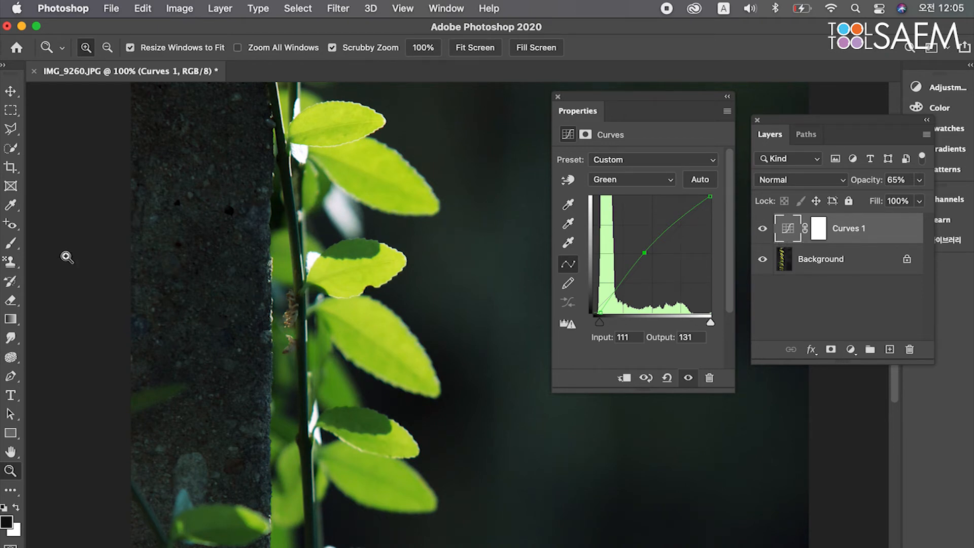
- Paint black over the tree trunk on the Curves 1 layer mask with a 600 px brush, and reduce the brush size to 175 px
{"action": "left_click", "coordinate": [11, 243]}
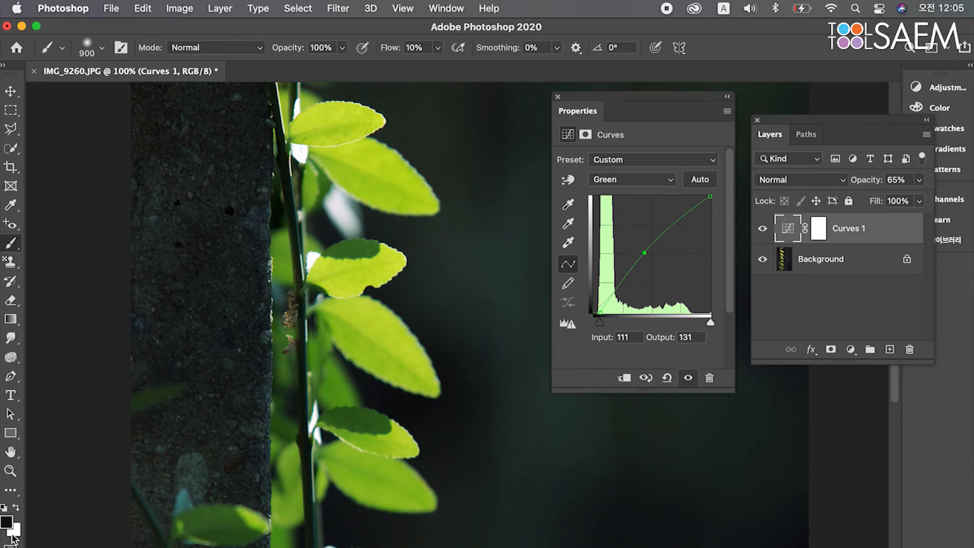
{"action": "left_click", "coordinate": [820, 229]}
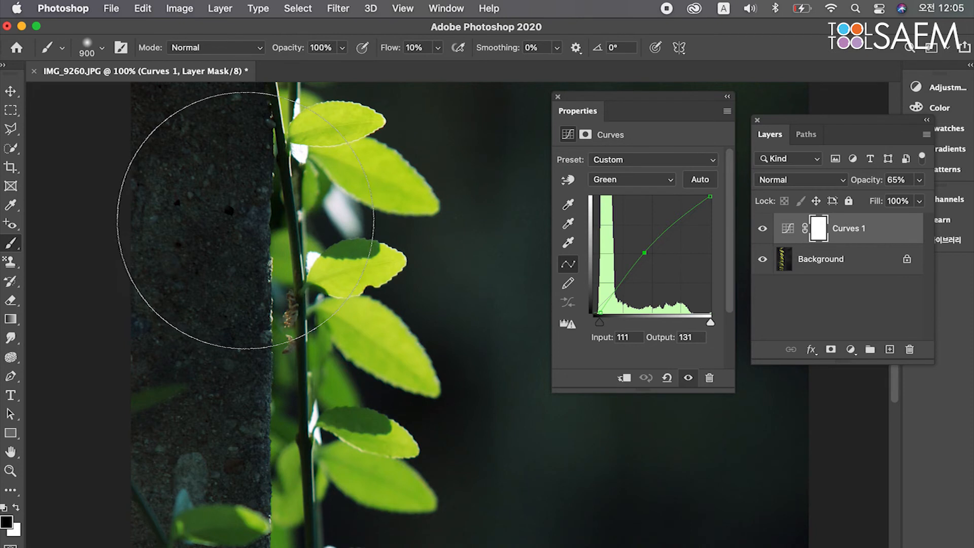
{"action": "key", "text": "bracketleft"}
{"action": "key", "text": "bracketleft"}
{"action": "key", "text": "bracketleft"}
{"action": "key", "text": "bracketleft"}
{"action": "key", "text": "bracketleft"}
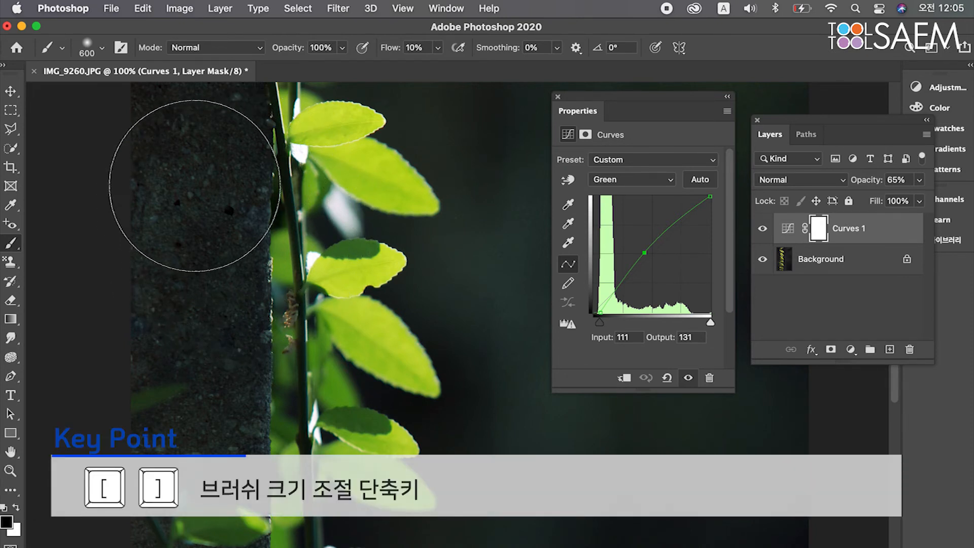
{"action": "mouse_move", "coordinate": [202, 152]}
{"action": "left_mouse_down"}
{"action": "mouse_move", "coordinate": [180, 329]}
{"action": "mouse_move", "coordinate": [212, 137]}
{"action": "mouse_move", "coordinate": [208, 405]}
{"action": "mouse_move", "coordinate": [210, 393]}
{"action": "mouse_move", "coordinate": [191, 444]}
{"action": "left_mouse_up"}
{"action": "key", "text": "bracketleft"}
{"action": "key", "text": "bracketleft"}
{"action": "key", "text": "bracketleft"}
{"action": "key", "text": "bracketleft"}
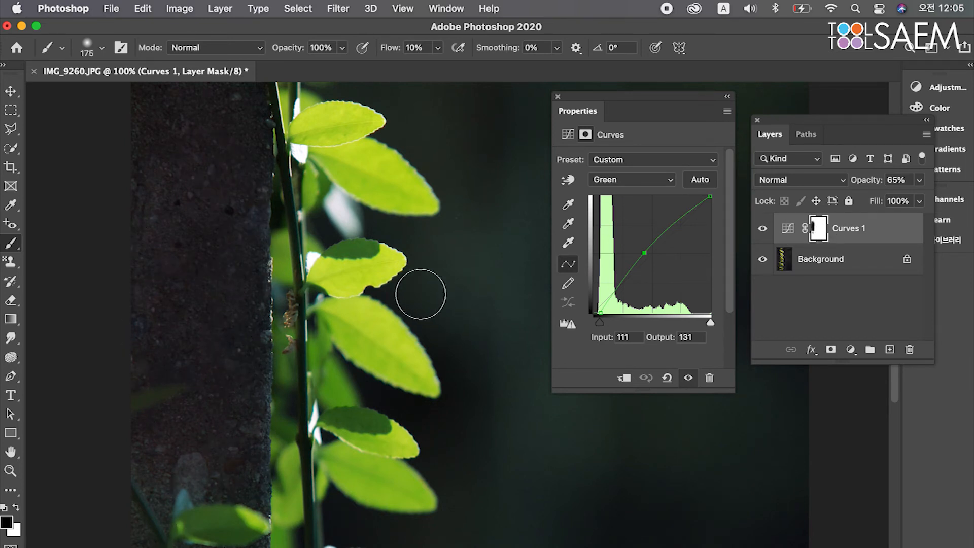
- Mask the Curves effect off the dark background beside the leaves by painting black with an 800 px brush
{"action": "scroll", "coordinate": [420, 293], "scroll_direction": "down", "scroll_amount": 2}
{"action": "scroll", "coordinate": [419, 300], "scroll_direction": "down", "scroll_amount": 2}
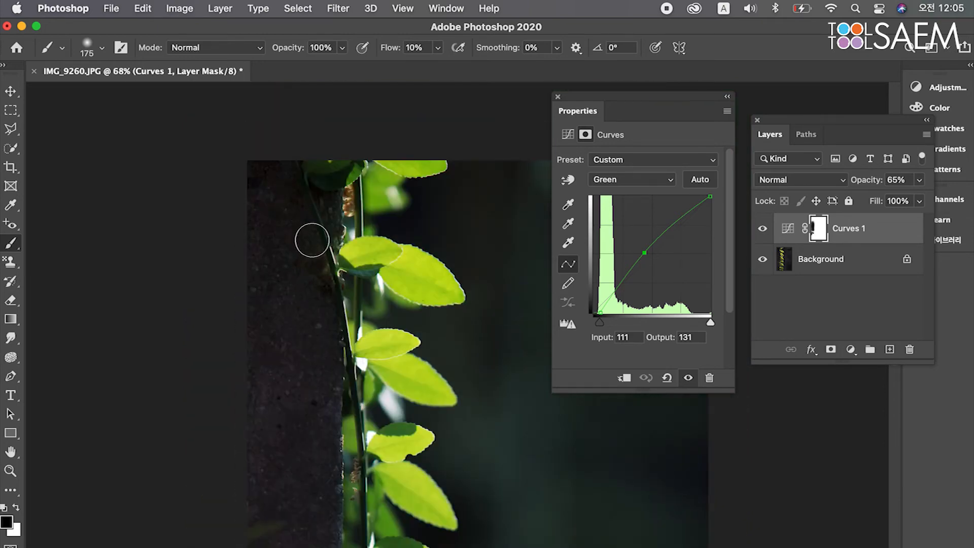
{"action": "scroll", "coordinate": [311, 235], "scroll_direction": "down", "scroll_amount": 2}
{"action": "left_click_drag", "start_coordinate": [648, 108], "coordinate": [766, 311]}
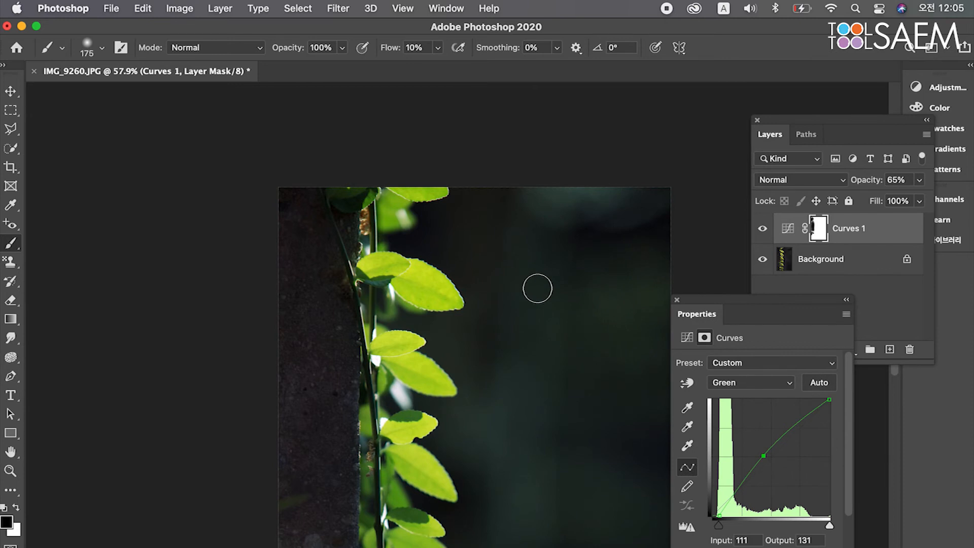
{"action": "key", "text": "bracketright"}
{"action": "key", "text": "bracketright"}
{"action": "key", "text": "bracketright"}
{"action": "key", "text": "bracketright"}
{"action": "key", "text": "bracketright"}
{"action": "key", "text": "bracketright"}
{"action": "key", "text": "bracketright"}
{"action": "mouse_move", "coordinate": [504, 232]}
{"action": "left_mouse_down"}
{"action": "mouse_move", "coordinate": [572, 313]}
{"action": "mouse_move", "coordinate": [562, 369]}
{"action": "mouse_move", "coordinate": [599, 505]}
{"action": "left_mouse_up"}
{"action": "scroll", "coordinate": [576, 406], "scroll_direction": "down", "scroll_amount": 5}
{"action": "scroll", "coordinate": [576, 406], "scroll_direction": "right", "scroll_amount": 2}
{"action": "scroll", "coordinate": [576, 403], "scroll_direction": "right", "scroll_amount": 1}
{"action": "mouse_move", "coordinate": [512, 283]}
{"action": "left_mouse_down"}
{"action": "mouse_move", "coordinate": [488, 304]}
{"action": "mouse_move", "coordinate": [474, 370]}
{"action": "mouse_move", "coordinate": [488, 421]}
{"action": "mouse_move", "coordinate": [450, 461]}
{"action": "mouse_move", "coordinate": [455, 505]}
{"action": "mouse_move", "coordinate": [563, 525]}
{"action": "mouse_move", "coordinate": [477, 387]}
{"action": "left_mouse_up"}
{"action": "left_click_drag", "start_coordinate": [430, 237], "coordinate": [501, 283]}
{"action": "scroll", "coordinate": [500, 283], "scroll_direction": "left", "scroll_amount": 3}
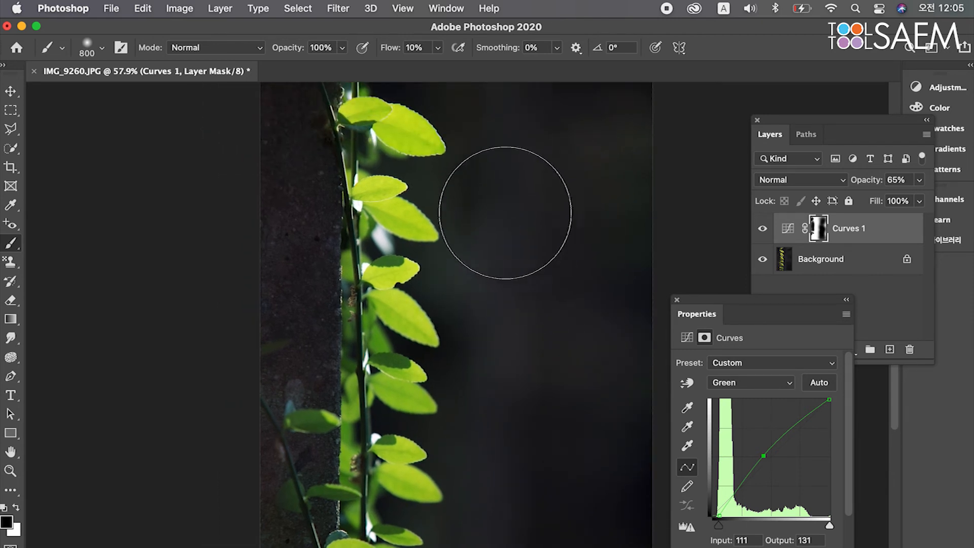
{"action": "scroll", "coordinate": [570, 322], "scroll_direction": "up", "scroll_amount": 3}
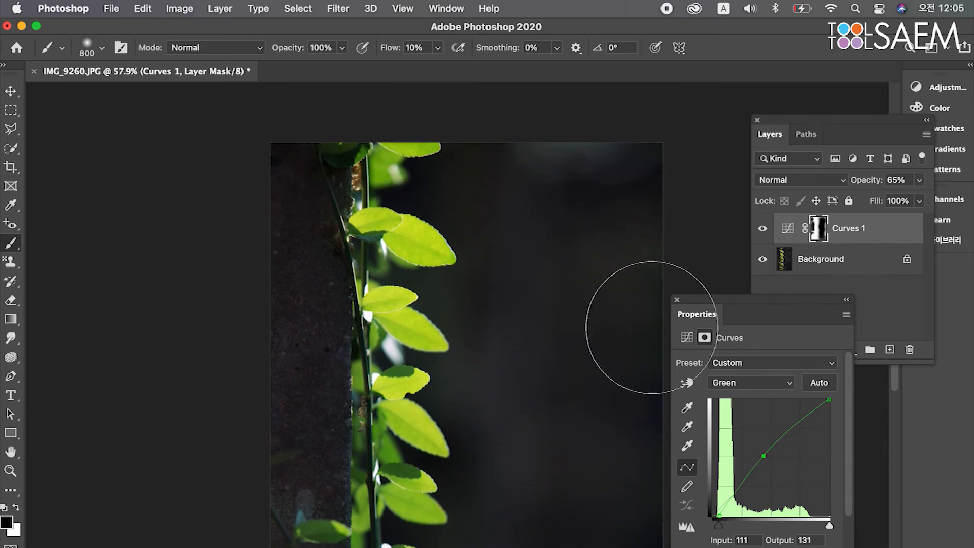
{"action": "scroll", "coordinate": [592, 442], "scroll_direction": "down", "scroll_amount": 3}
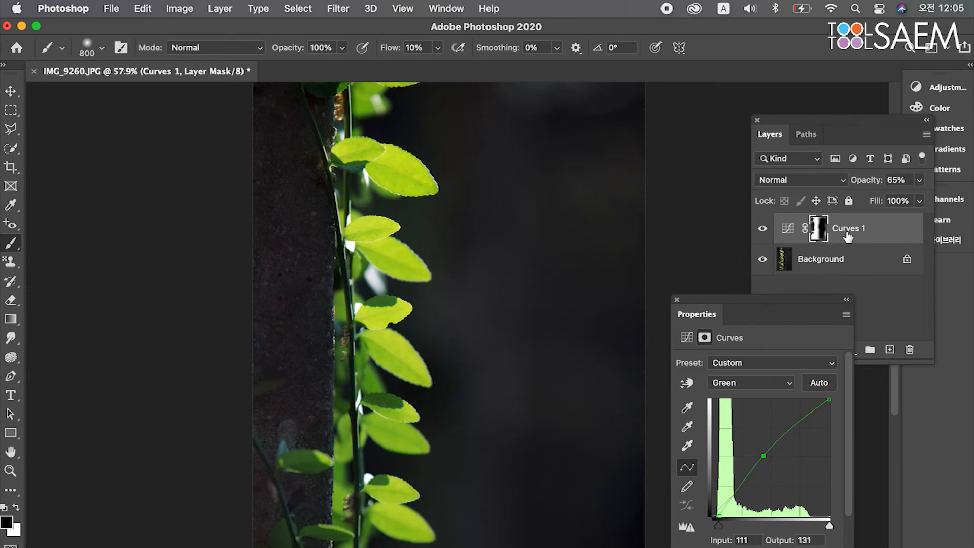
- Compare the photo with and without the Curves 1 layer, and duplicate that layer
{"action": "left_click", "coordinate": [764, 229]}
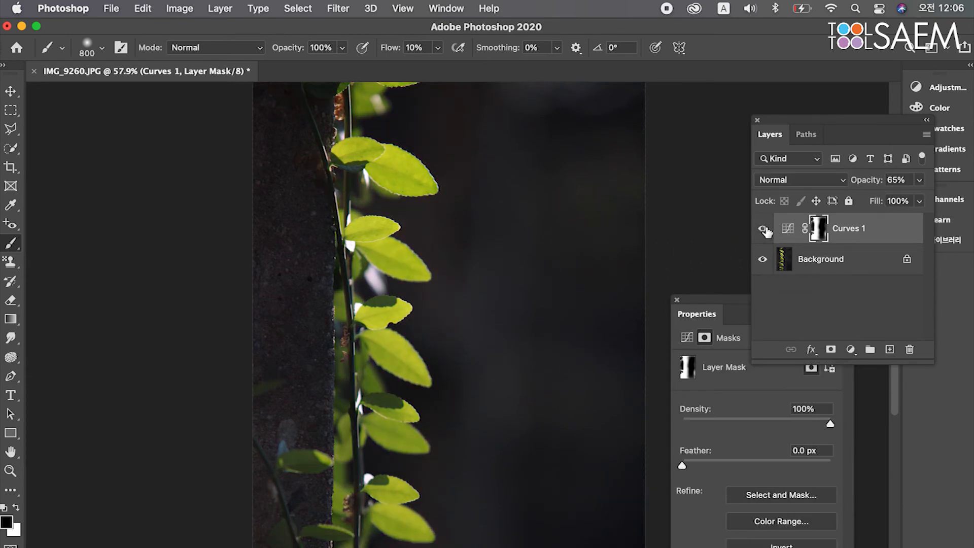
{"action": "left_click", "coordinate": [764, 229]}
{"action": "left_click", "coordinate": [904, 242]}
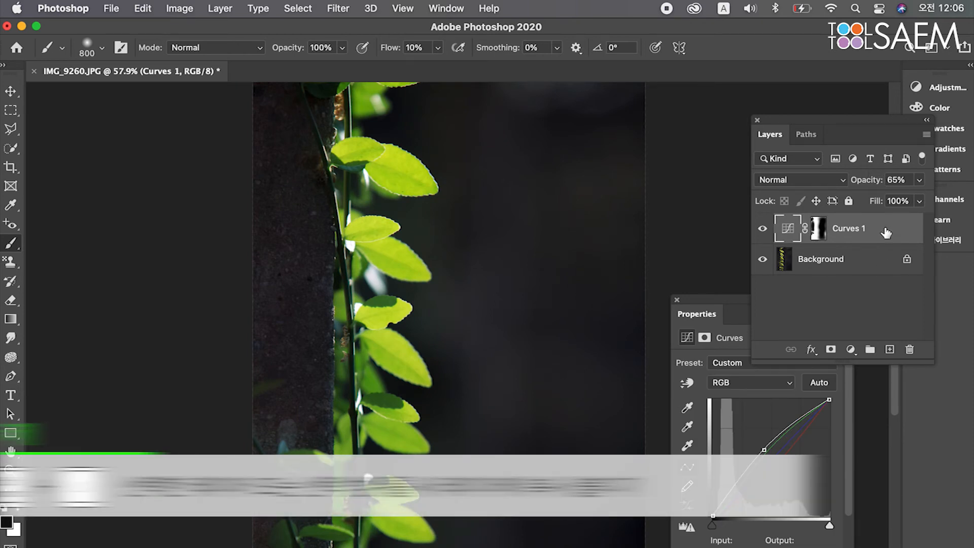
{"action": "key", "text": "super+j"}
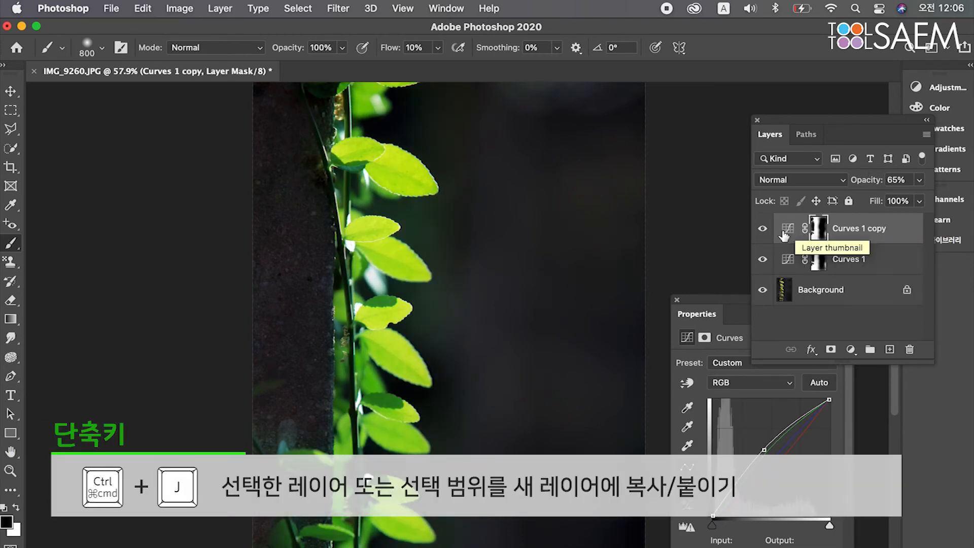
- Set the Curves 1 copy layer's opacity to 23%, comparing the photo with the layer hidden and shown
{"action": "left_click", "coordinate": [764, 229]}
{"action": "left_click", "coordinate": [764, 228]}
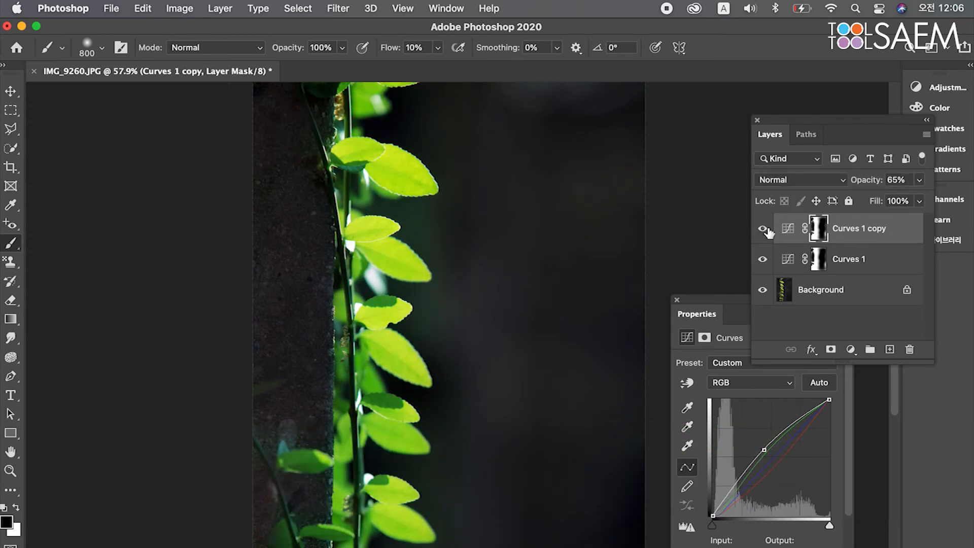
{"action": "left_click", "coordinate": [764, 229]}
{"action": "left_click", "coordinate": [764, 228]}
{"action": "left_click_drag", "start_coordinate": [921, 187], "coordinate": [872, 199]}
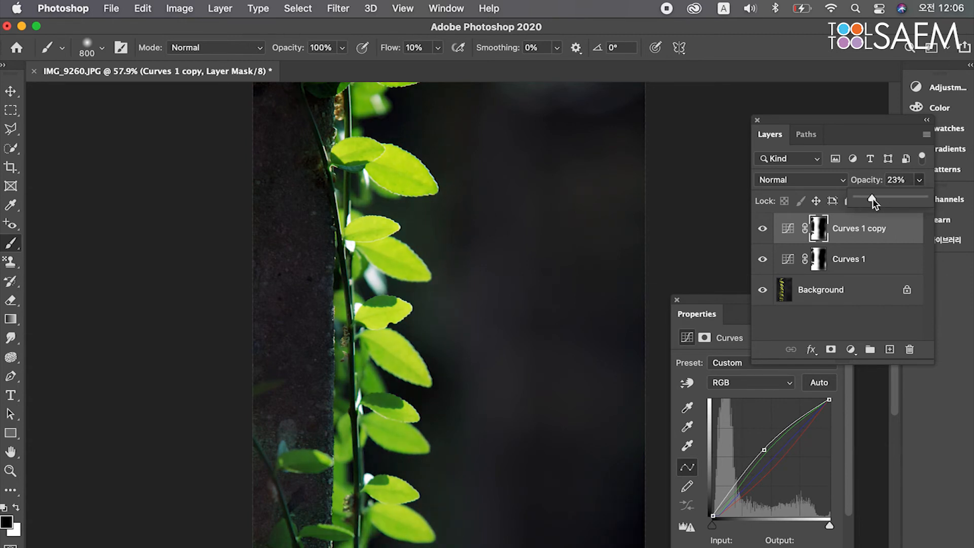
{"action": "left_click", "coordinate": [765, 231]}
{"action": "left_click", "coordinate": [765, 232]}
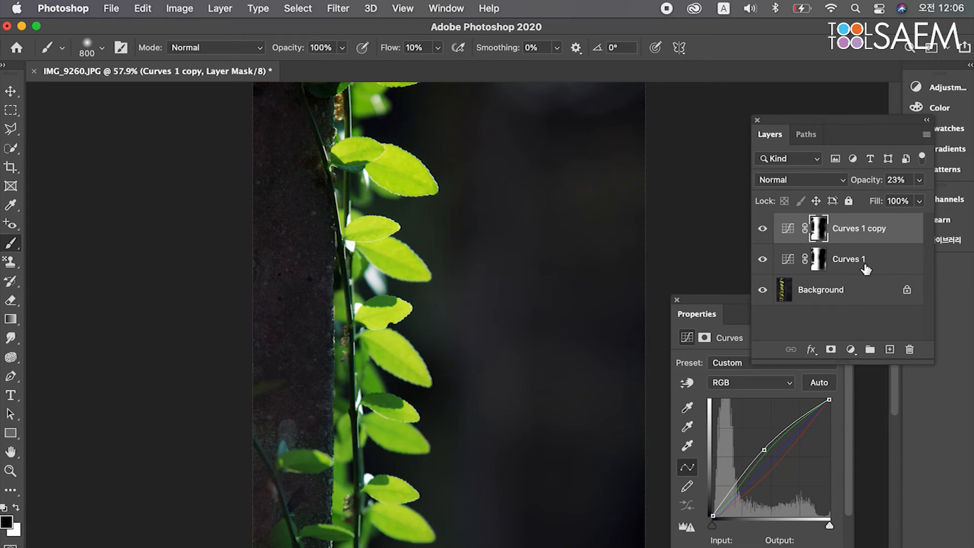
- Delete both Curves adjustment layers, and add a Hue/Saturation adjustment layer above the Background
{"action": "left_click", "coordinate": [865, 269], "text": "shift"}
{"action": "left_click_drag", "start_coordinate": [886, 267], "coordinate": [907, 350]}
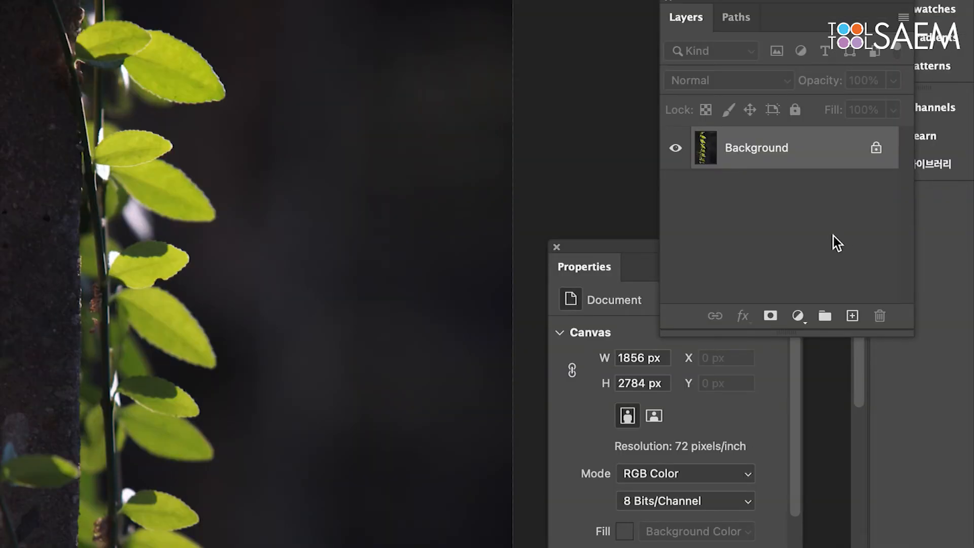
{"action": "left_click", "coordinate": [851, 350]}
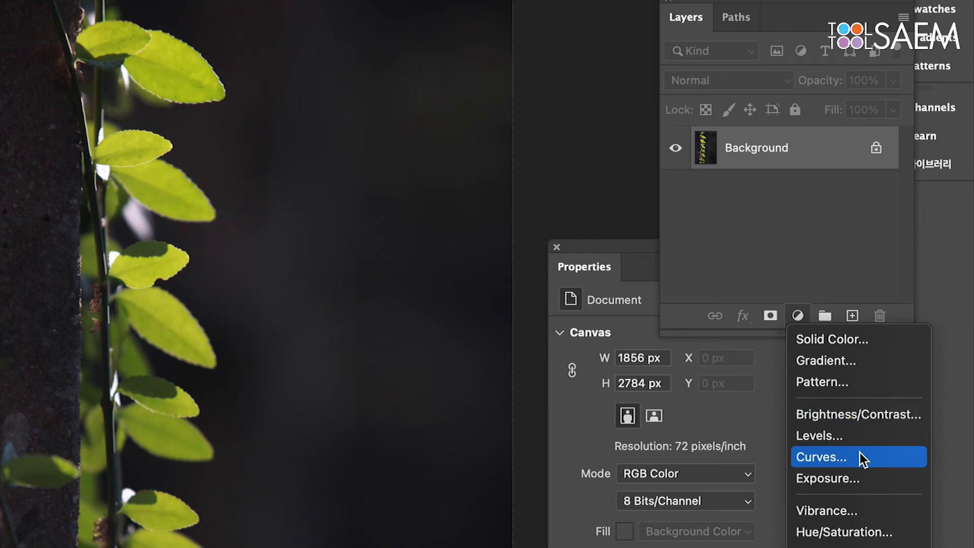
{"action": "left_click", "coordinate": [854, 534]}
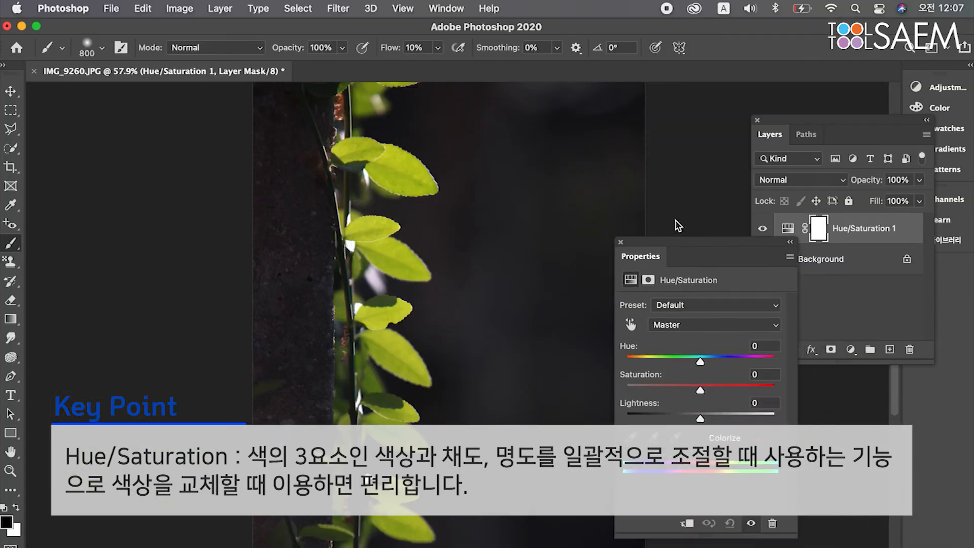
{"action": "left_click_drag", "start_coordinate": [678, 245], "coordinate": [631, 137]}
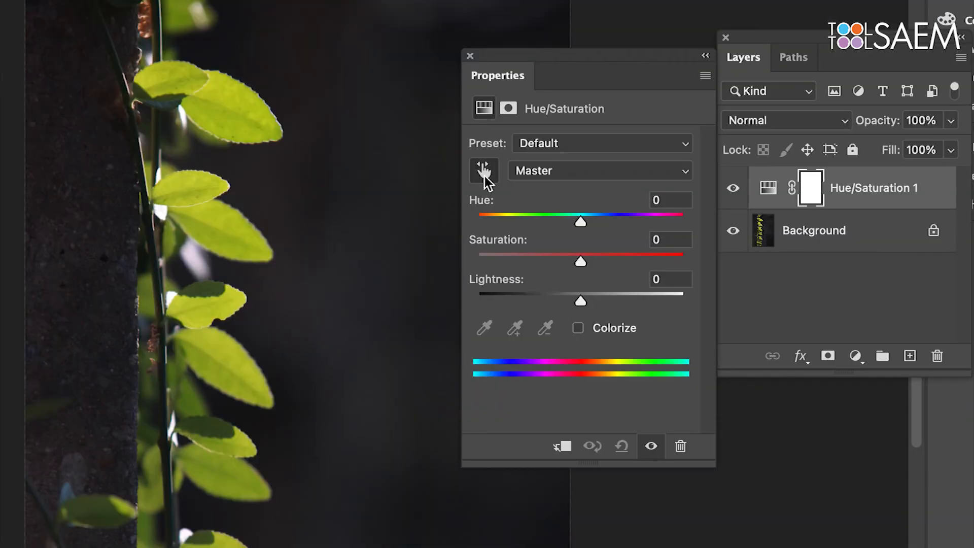
- Try on-image adjustment of the Yellows saturation on a leaf, up to +100 and down to -8, and reset Hue/Saturation
{"action": "left_click", "coordinate": [584, 219]}
{"action": "left_click_drag", "start_coordinate": [227, 109], "coordinate": [343, 128]}
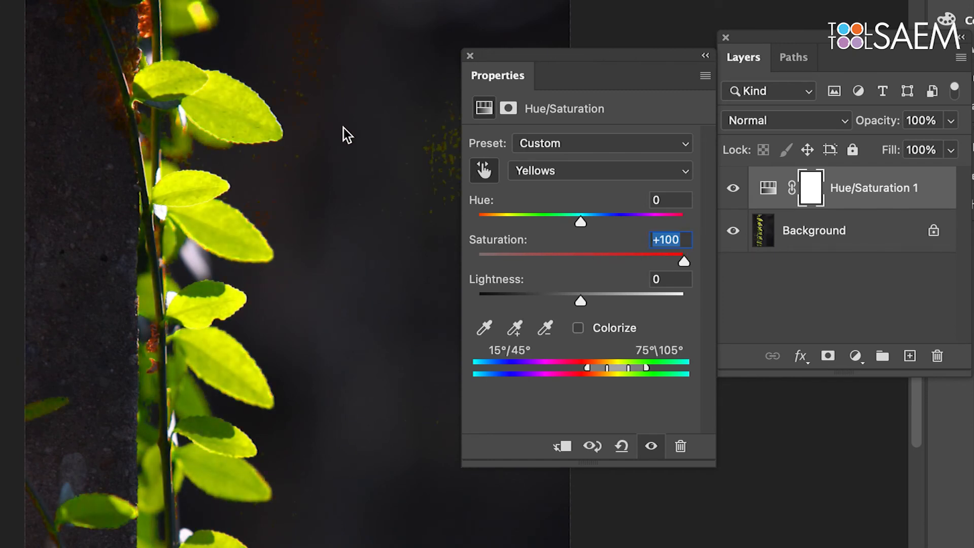
{"action": "left_click_drag", "start_coordinate": [421, 130], "coordinate": [223, 104]}
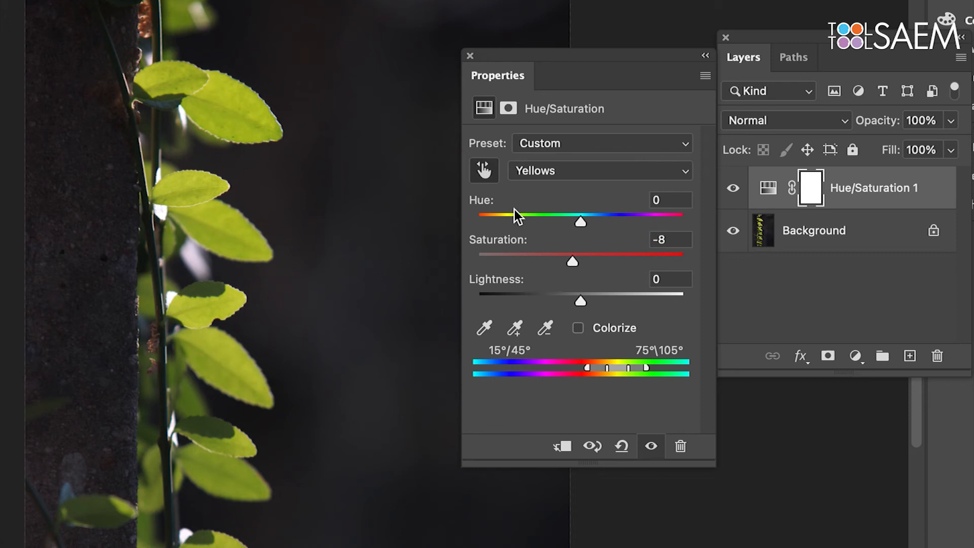
{"action": "left_click", "coordinate": [625, 445]}
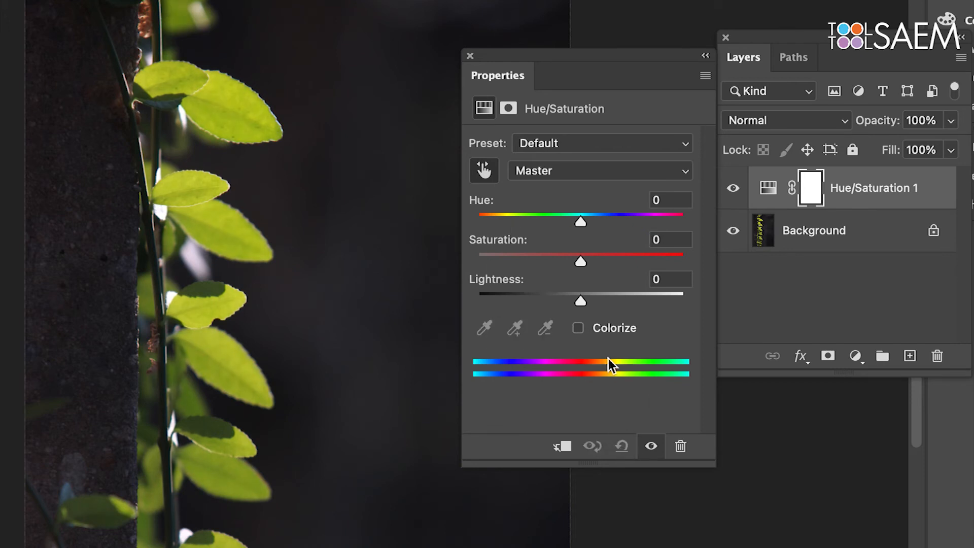
- Shift the Master hue to -25 to recolor the leaves orange
{"action": "left_click_drag", "start_coordinate": [580, 226], "coordinate": [555, 224]}
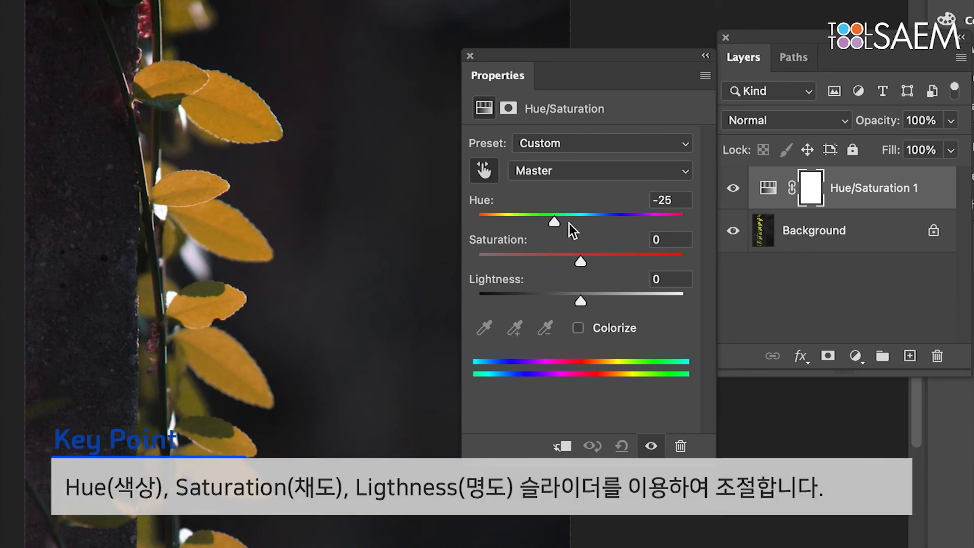
- Try desaturating the photo to -100, set the Master saturation to +6, and raise the lightness to +2
{"action": "left_click_drag", "start_coordinate": [604, 261], "coordinate": [476, 259]}
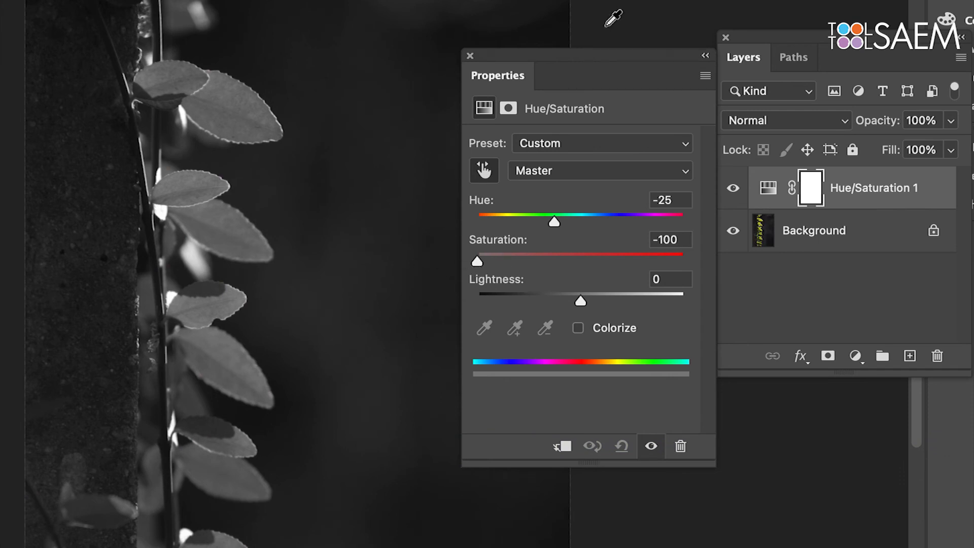
{"action": "left_click_drag", "start_coordinate": [484, 264], "coordinate": [586, 264]}
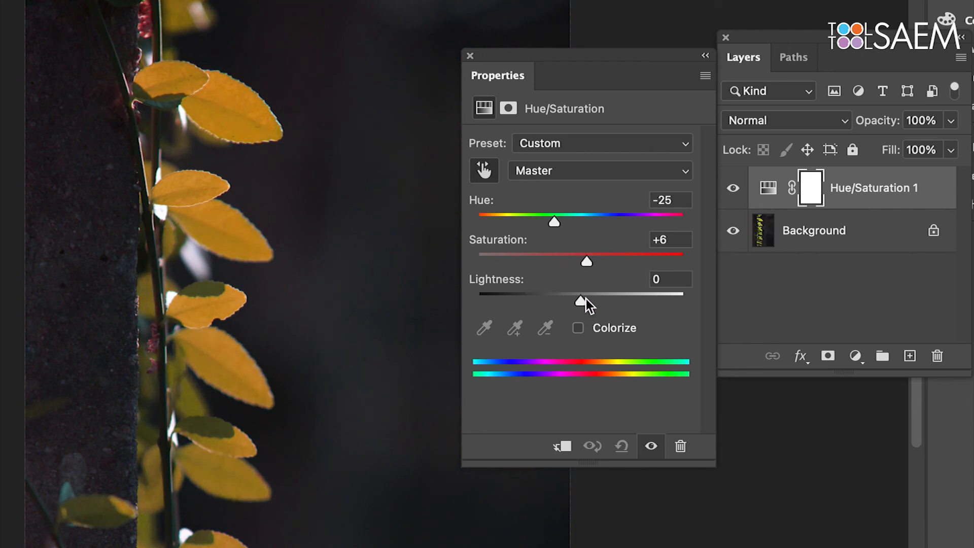
{"action": "mouse_move", "coordinate": [580, 301]}
{"action": "left_mouse_down"}
{"action": "mouse_move", "coordinate": [632, 303]}
{"action": "mouse_move", "coordinate": [565, 302]}
{"action": "mouse_move", "coordinate": [584, 304]}
{"action": "left_mouse_up"}
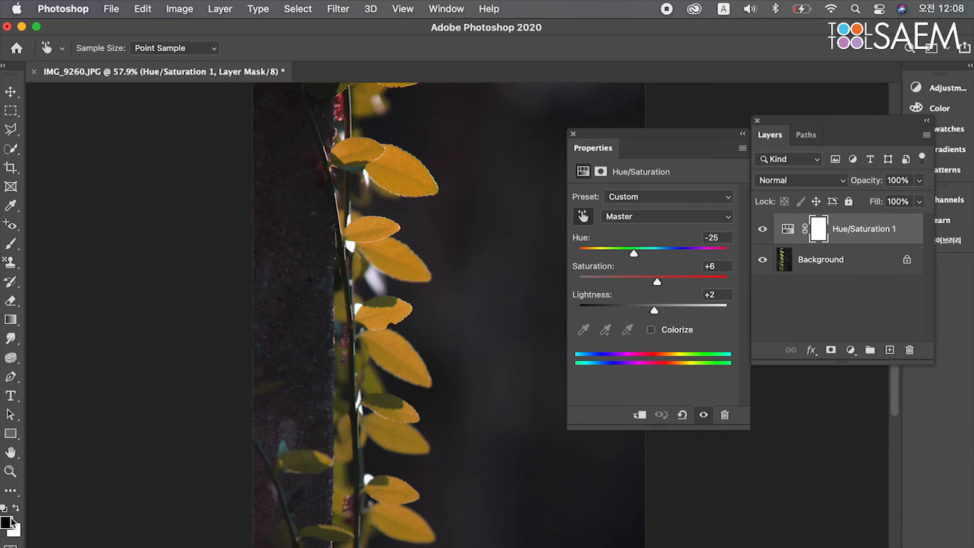
- Fill the Hue/Saturation 1 layer mask with black and make white the foreground color
{"action": "key", "text": "alt+Delete"}
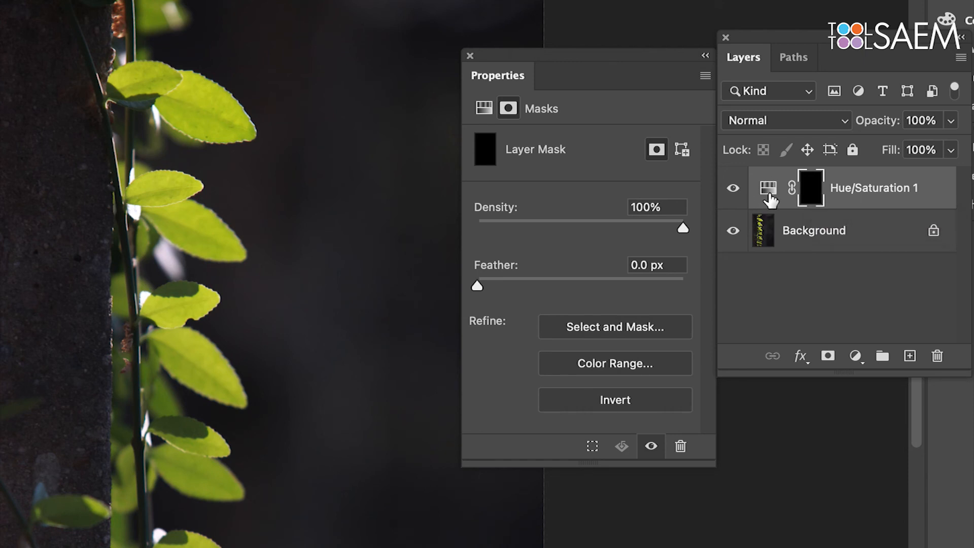
{"action": "left_click", "coordinate": [484, 109]}
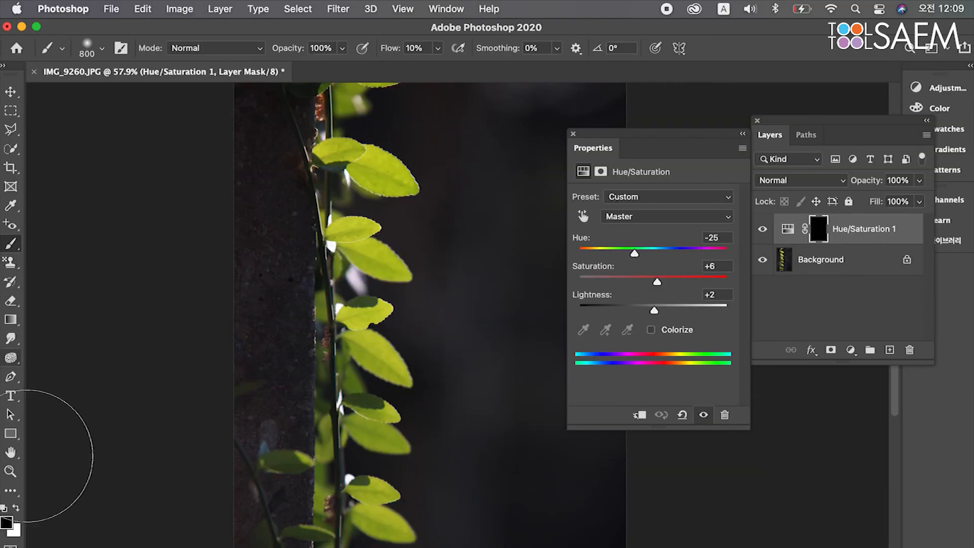
{"action": "left_click", "coordinate": [17, 509]}
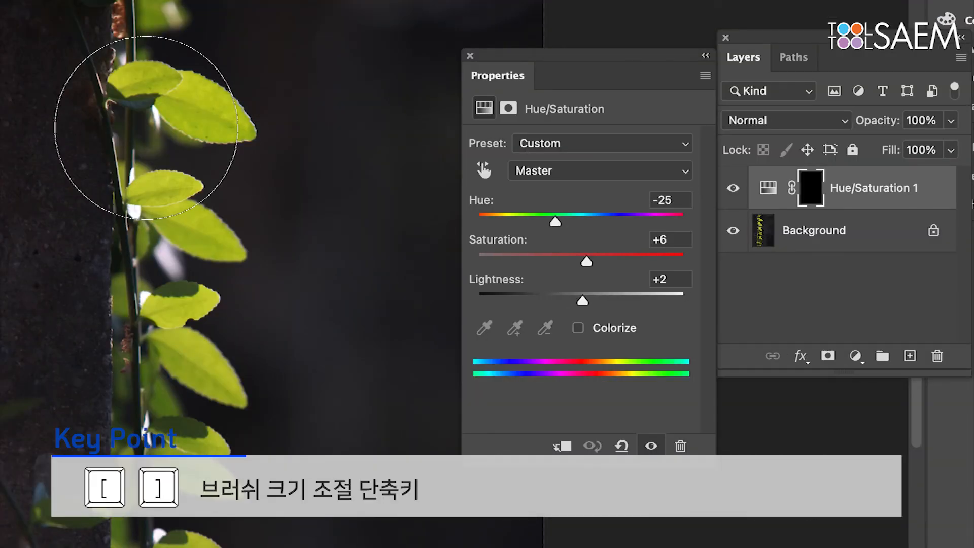
- Reduce the brush size to 100 and paint white on the mask over the two uppermost leaves to recolor them orange
{"action": "key", "text": "bracketleft"}
{"action": "key", "text": "bracketleft"}
{"action": "key", "text": "bracketleft"}
{"action": "key", "text": "bracketleft"}
{"action": "key", "text": "bracketleft"}
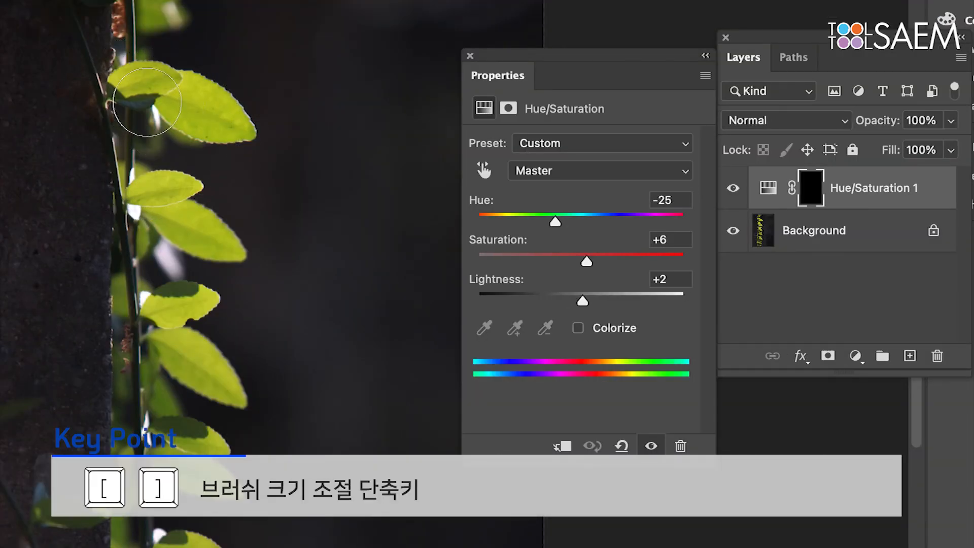
{"action": "key", "text": "bracketleft"}
{"action": "key", "text": "bracketleft"}
{"action": "mouse_move", "coordinate": [173, 105]}
{"action": "left_mouse_down"}
{"action": "mouse_move", "coordinate": [189, 84]}
{"action": "mouse_move", "coordinate": [244, 130]}
{"action": "mouse_move", "coordinate": [175, 112]}
{"action": "mouse_move", "coordinate": [212, 110]}
{"action": "left_mouse_up"}
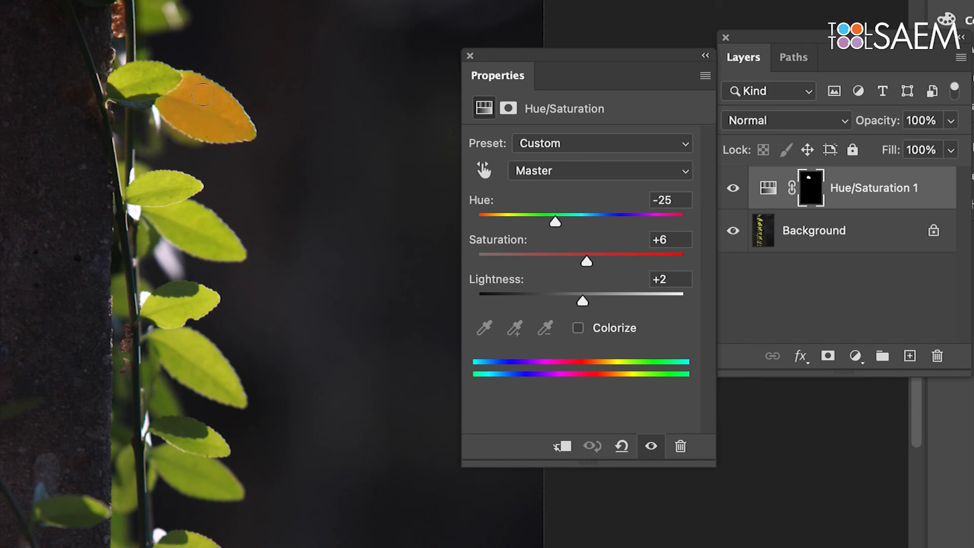
{"action": "left_click_drag", "start_coordinate": [190, 90], "coordinate": [142, 91]}
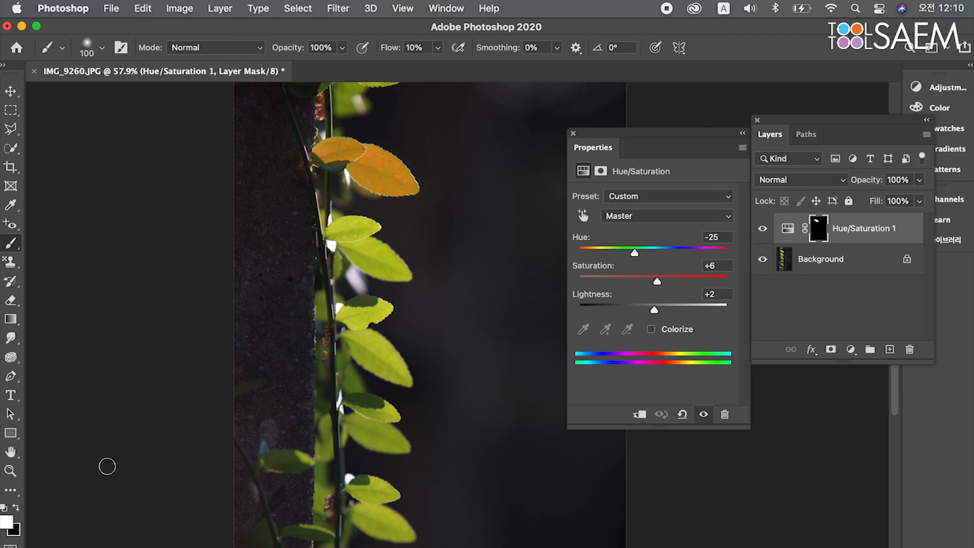
- Fill the Hue/Saturation 1 layer mask with white and turn on Colorize for a monotone image
{"action": "key", "text": "alt+BackSpace"}
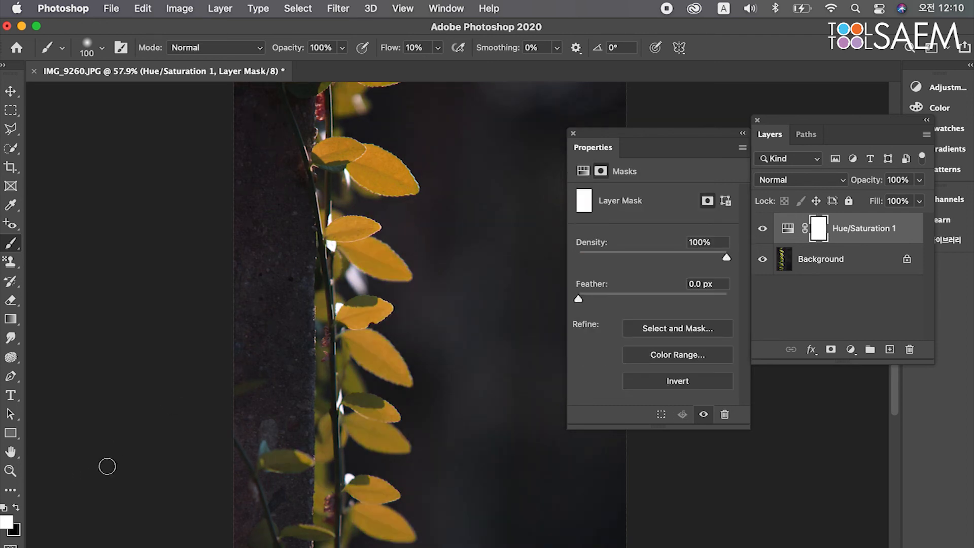
{"action": "left_click", "coordinate": [583, 171]}
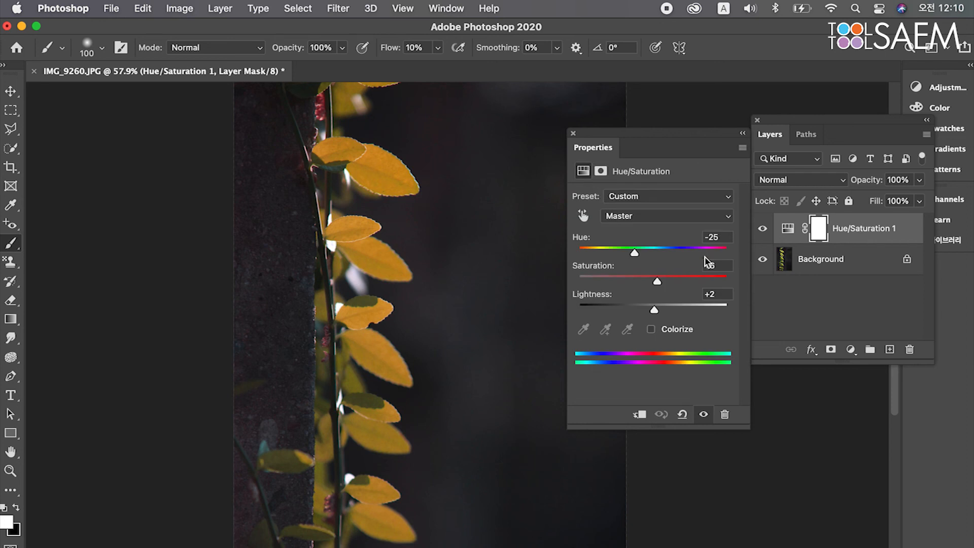
{"action": "left_click", "coordinate": [663, 330]}
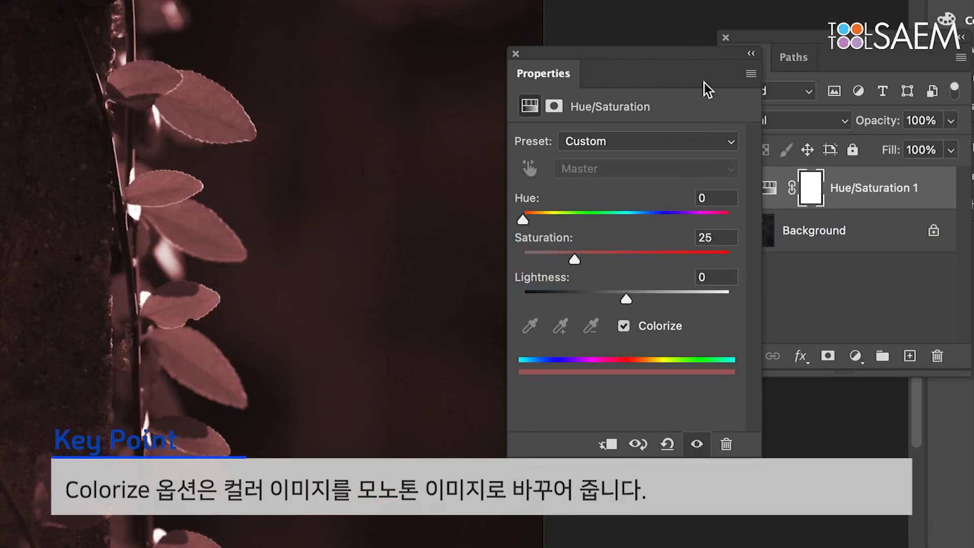
- Set the Colorize hue to 185 for a teal tone, comparing the photo with the adjustment layer hidden and shown
{"action": "left_click", "coordinate": [763, 229]}
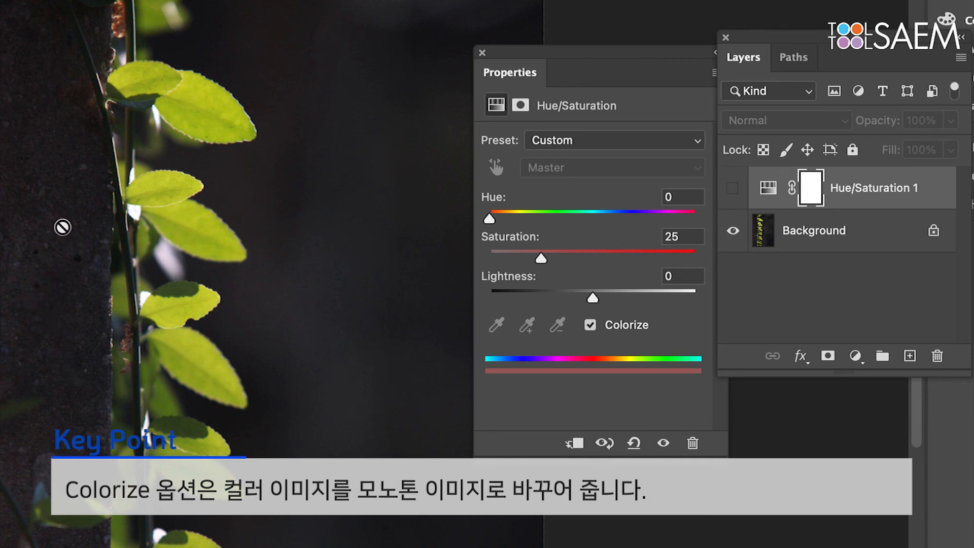
{"action": "left_click", "coordinate": [734, 193]}
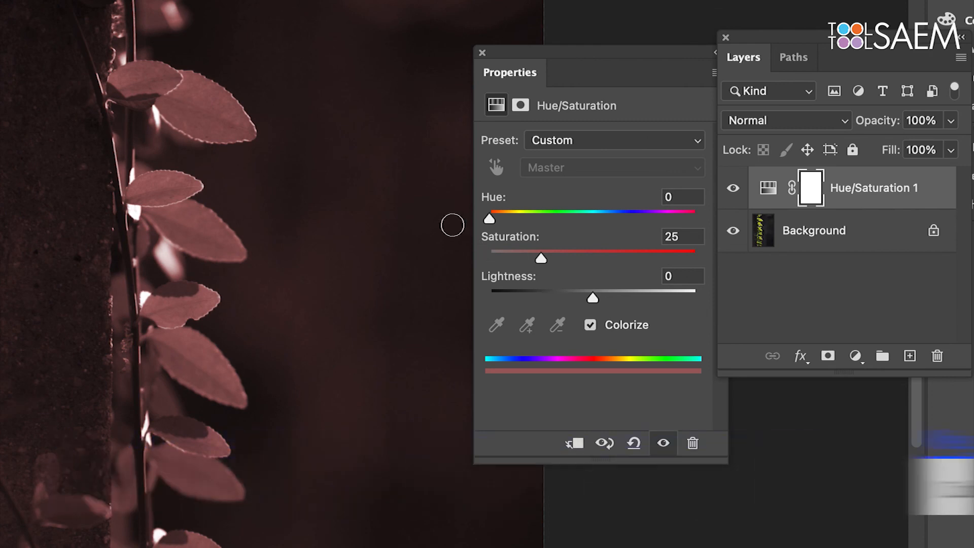
{"action": "left_click_drag", "start_coordinate": [489, 219], "coordinate": [598, 224]}
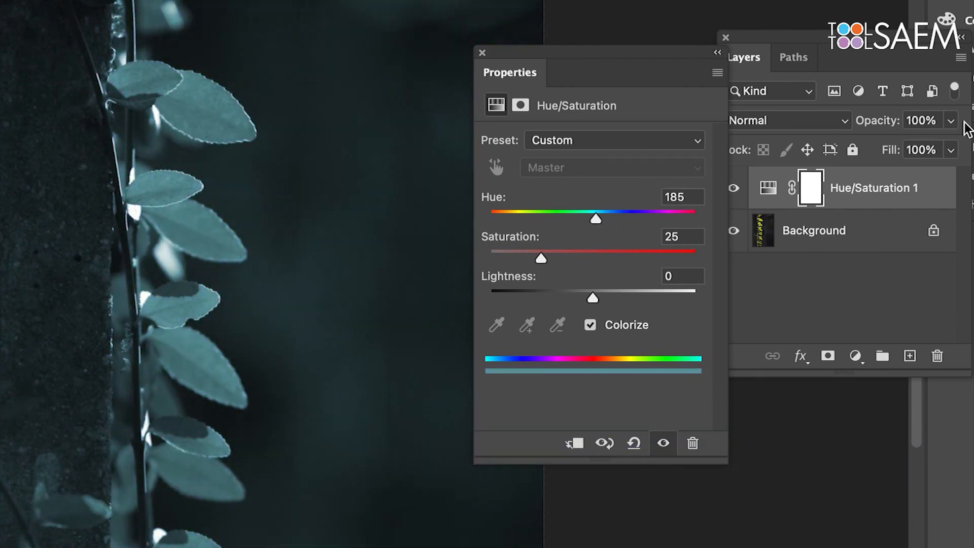
{"action": "left_click_drag", "start_coordinate": [670, 66], "coordinate": [657, 192]}
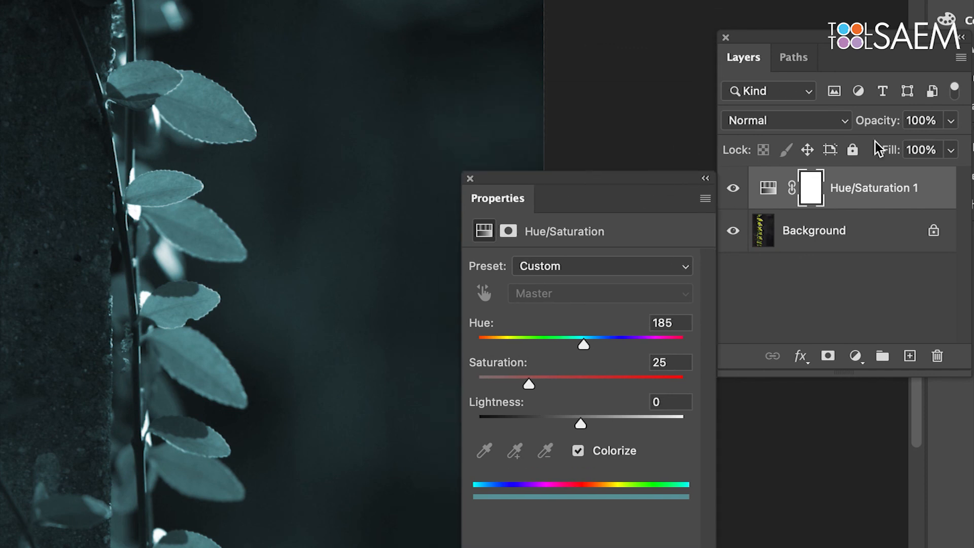
{"action": "left_click", "coordinate": [733, 189]}
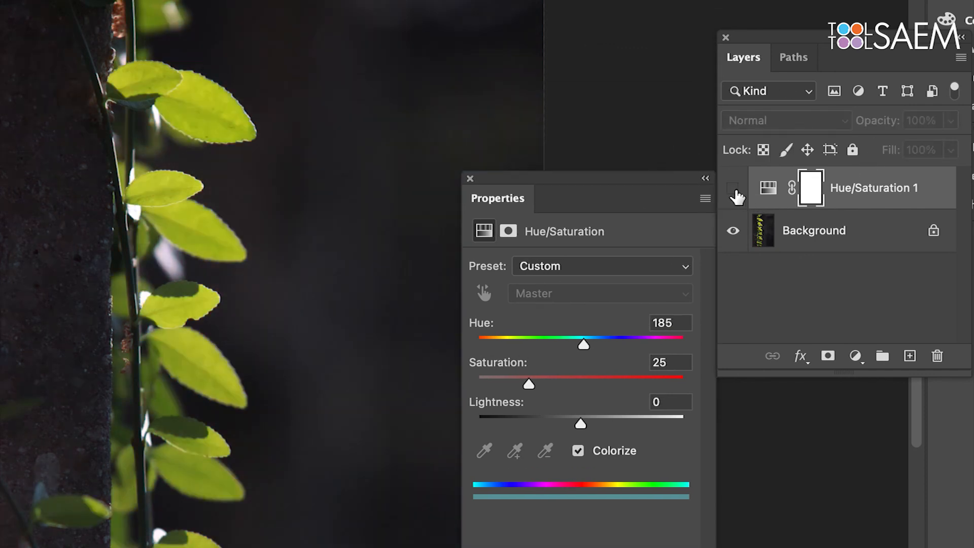
{"action": "left_click", "coordinate": [734, 189]}
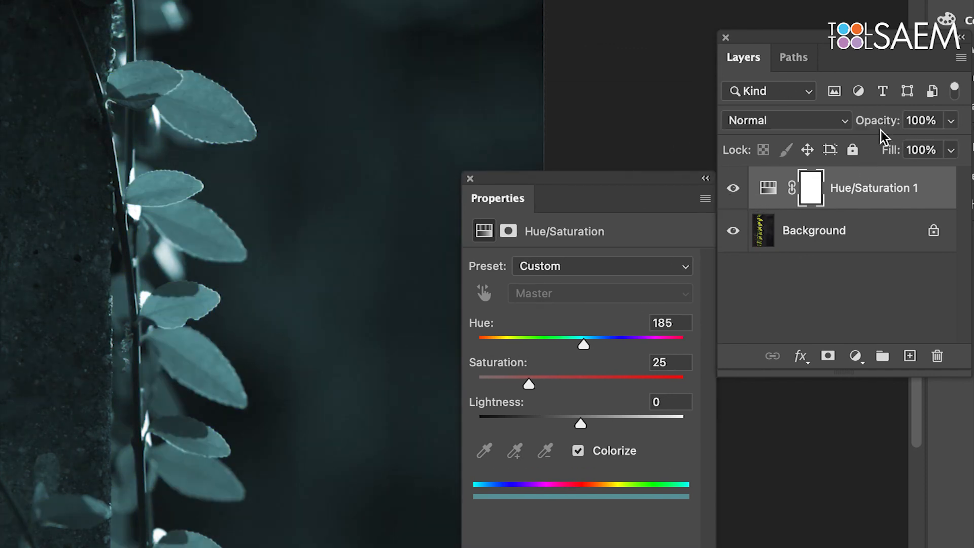
- Lower the Hue/Saturation 1 layer's opacity to 49% and move the adjustment settings clear of the layer list
{"action": "left_click", "coordinate": [953, 127]}
{"action": "left_click_drag", "start_coordinate": [937, 152], "coordinate": [897, 149]}
{"action": "mouse_move", "coordinate": [649, 184]}
{"action": "left_mouse_down"}
{"action": "mouse_move", "coordinate": [746, 230]}
{"action": "mouse_move", "coordinate": [788, 330]}
{"action": "left_mouse_up"}
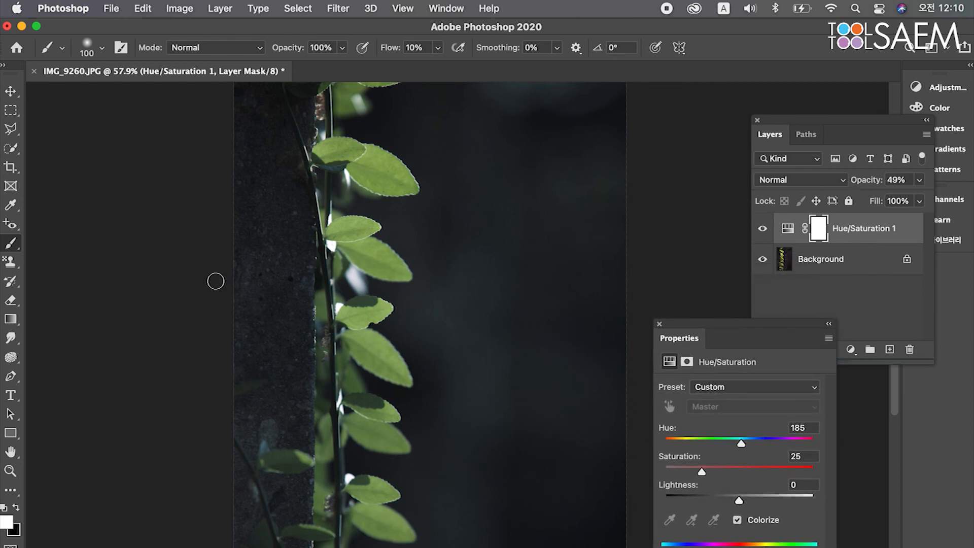
- Draw a linear black-to-white gradient down the Hue/Saturation 1 mask, and replace it with a diagonal one from the photo's upper left to lower right
{"action": "left_click", "coordinate": [11, 320]}
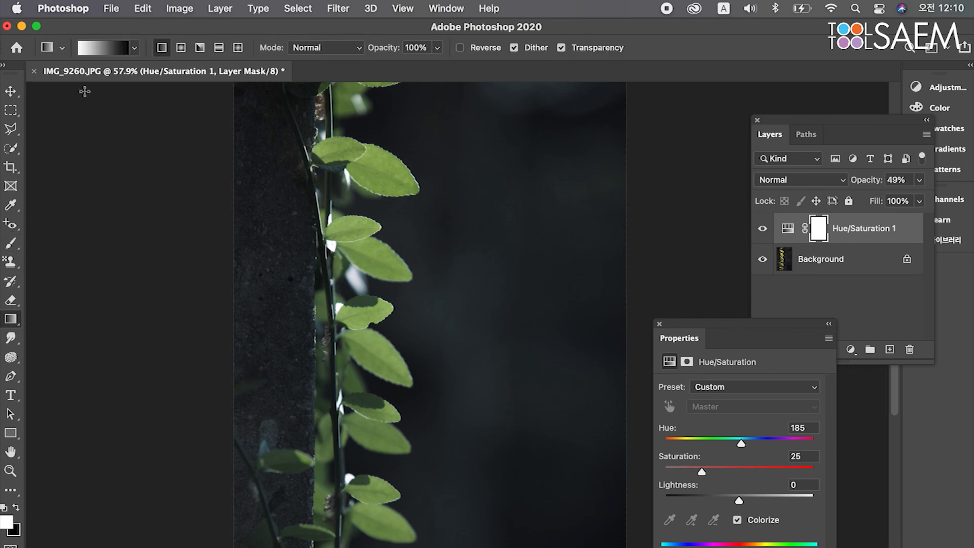
{"action": "left_click", "coordinate": [134, 49]}
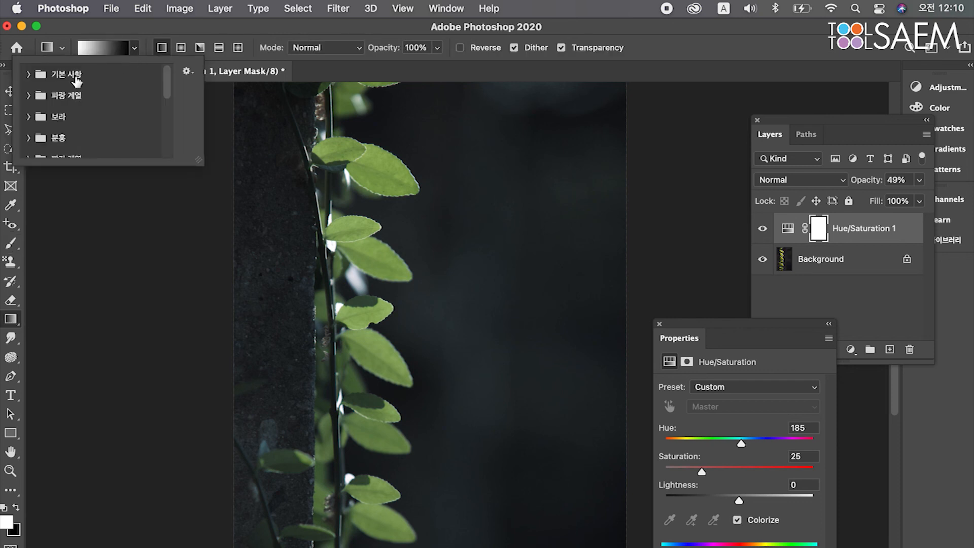
{"action": "left_click", "coordinate": [38, 76]}
{"action": "left_click", "coordinate": [92, 101]}
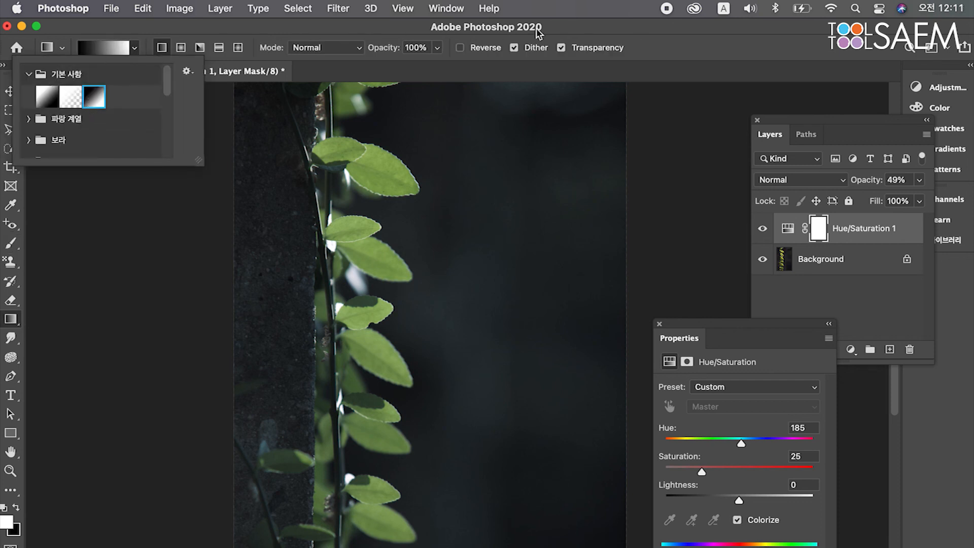
{"action": "left_click", "coordinate": [570, 31]}
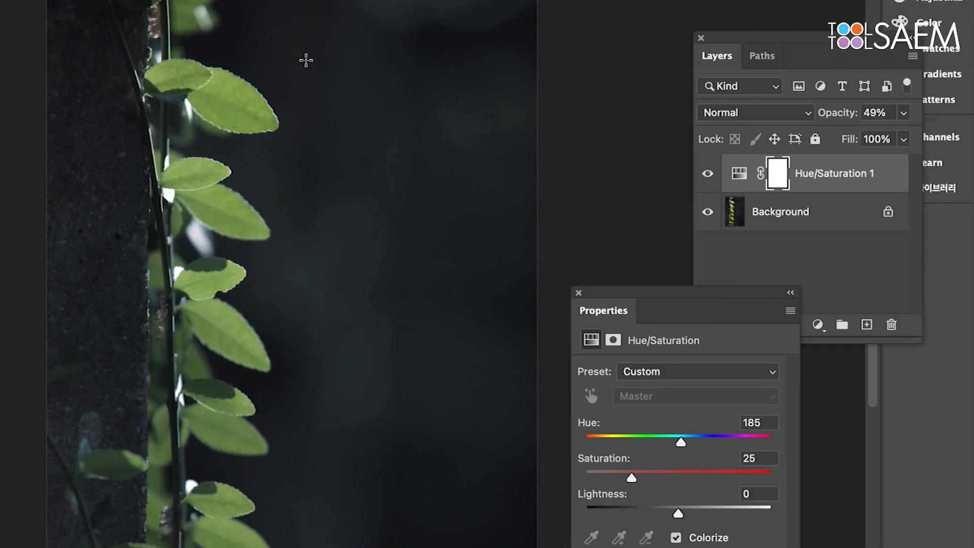
{"action": "left_click_drag", "start_coordinate": [308, 39], "coordinate": [313, 547]}
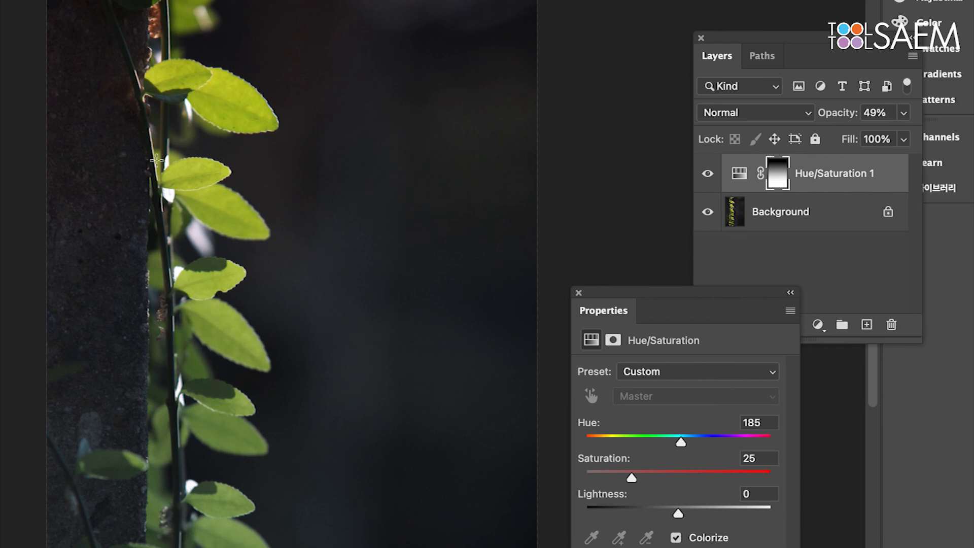
{"action": "left_click_drag", "start_coordinate": [125, 128], "coordinate": [330, 540]}
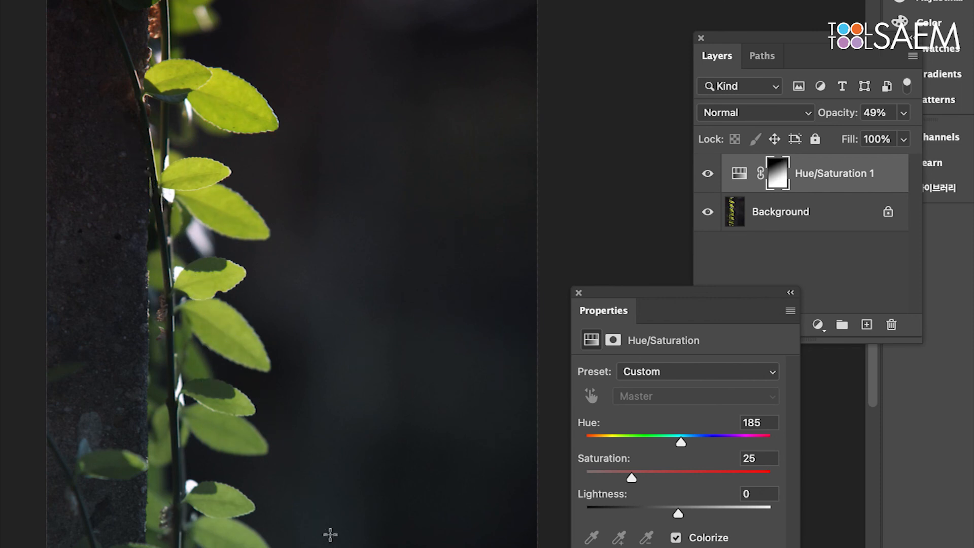